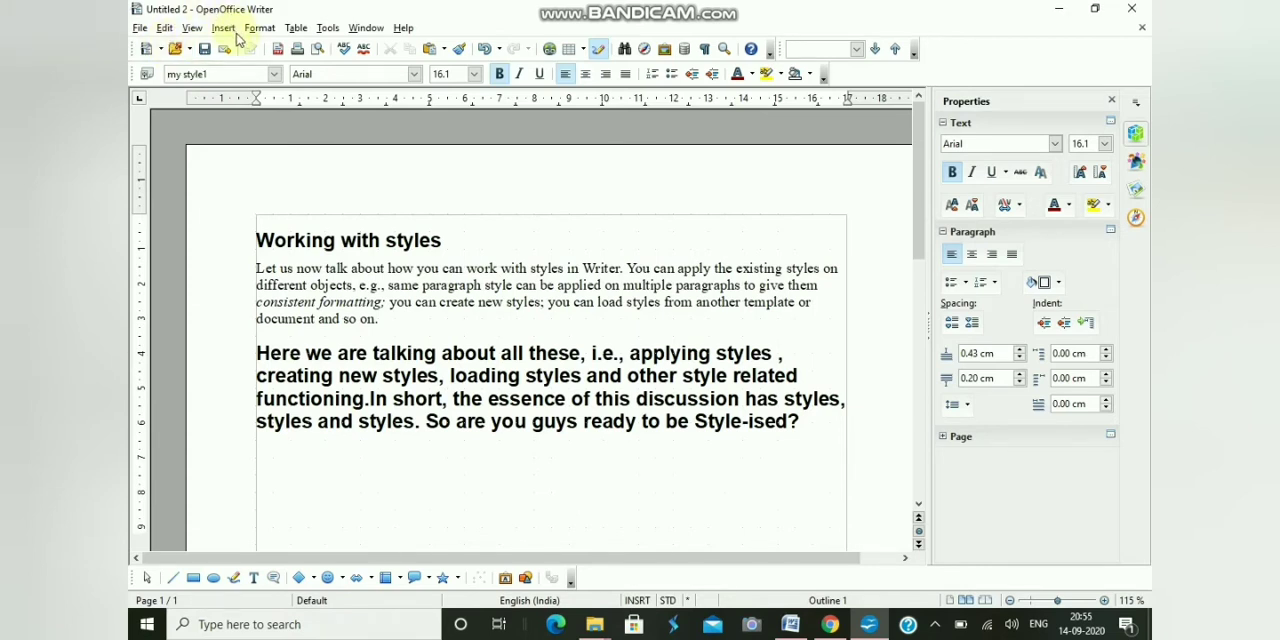
# - Open the program options and display the General settings for OpenOffice Writer
pyautogui.click(328, 28)
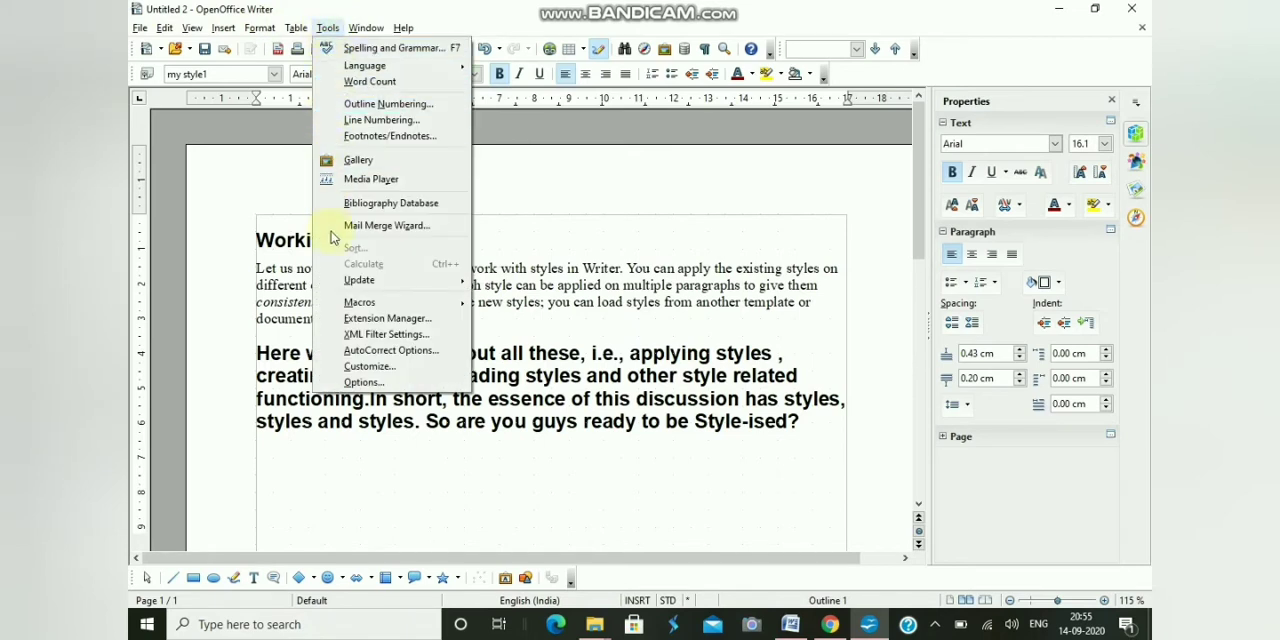
pyautogui.click(356, 382)
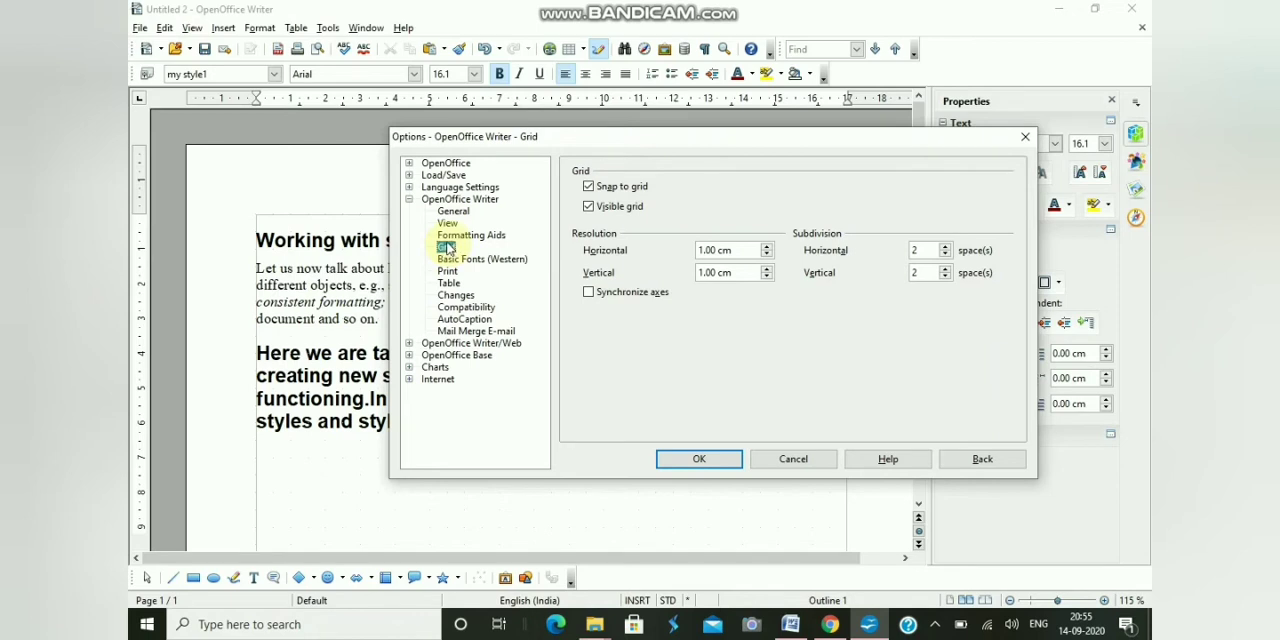
pyautogui.click(409, 199)
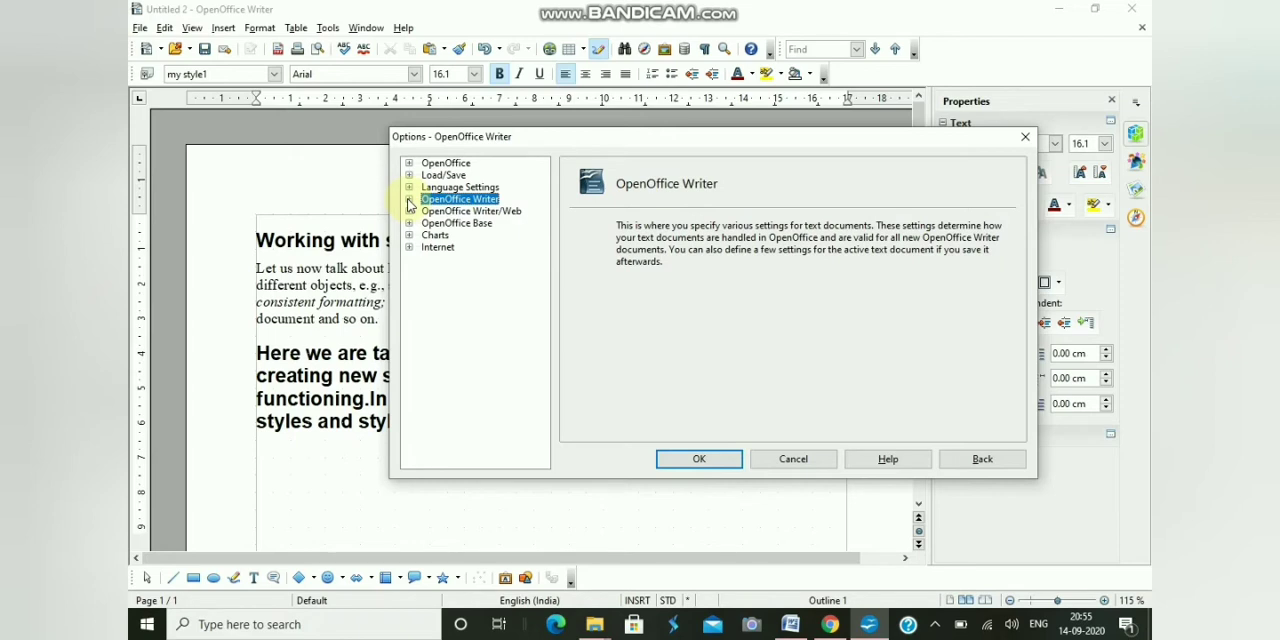
pyautogui.click(408, 200)
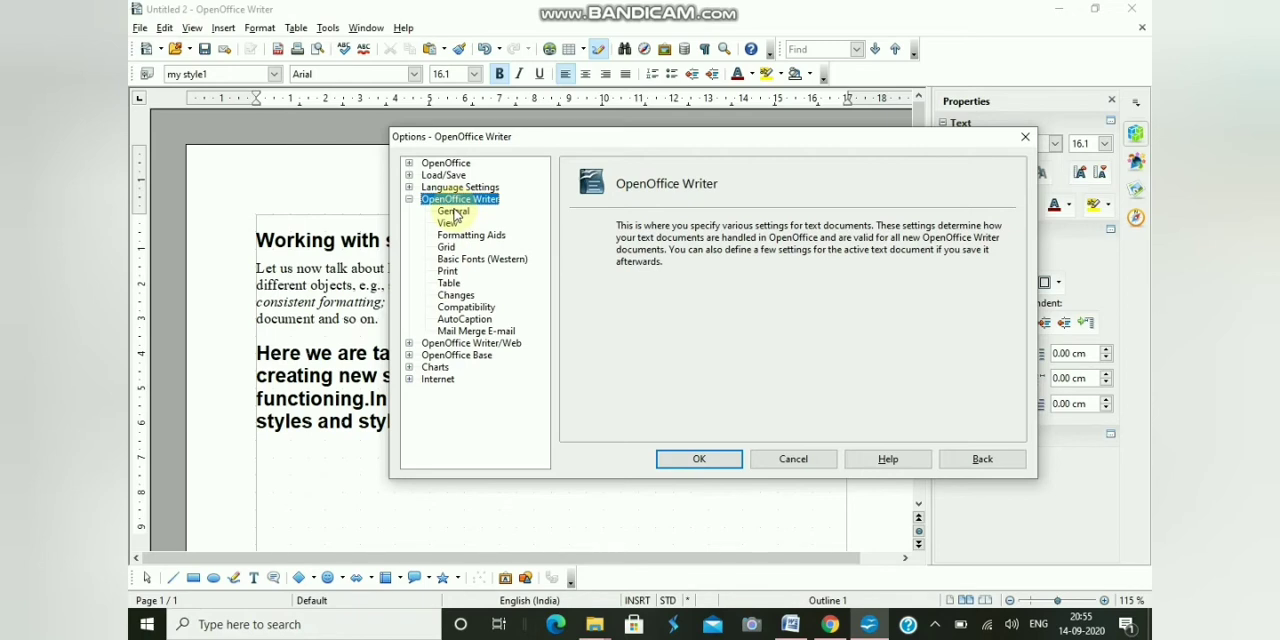
pyautogui.click(452, 213)
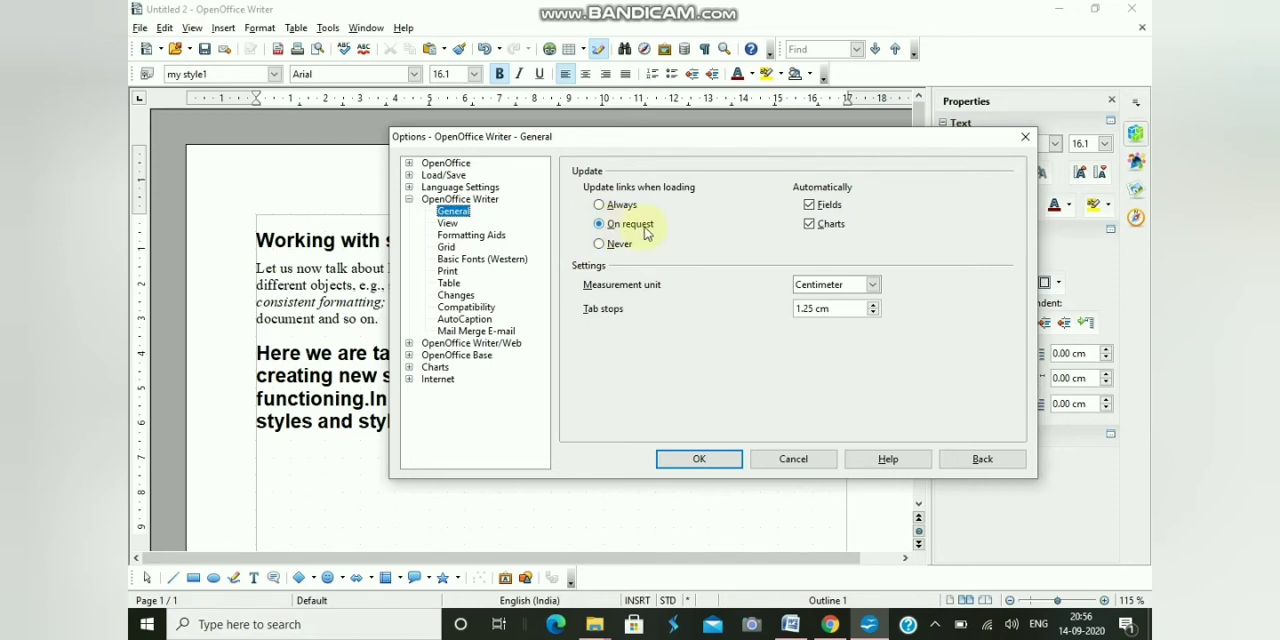
# - Try toggling the automatic update of charts and stepping the tab stops value in Writer's General settings
pyautogui.click(810, 224)
pyautogui.click(810, 224)
pyautogui.click(810, 226)
pyautogui.click(810, 226)
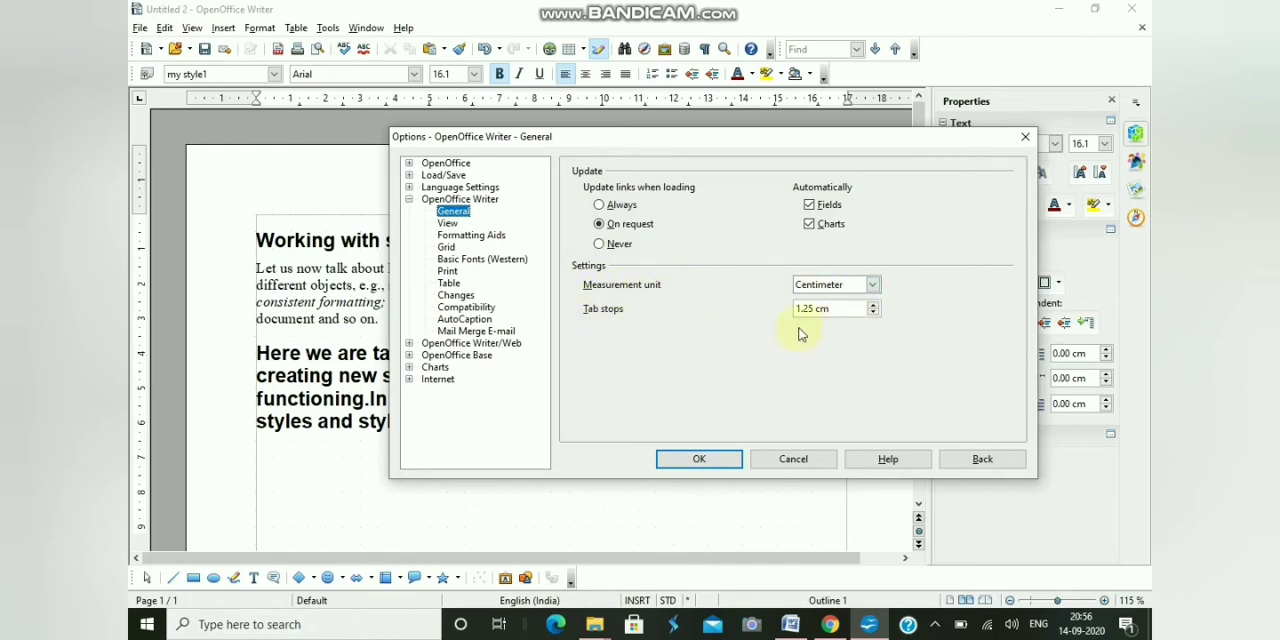
pyautogui.click(873, 316)
pyautogui.click(873, 305)
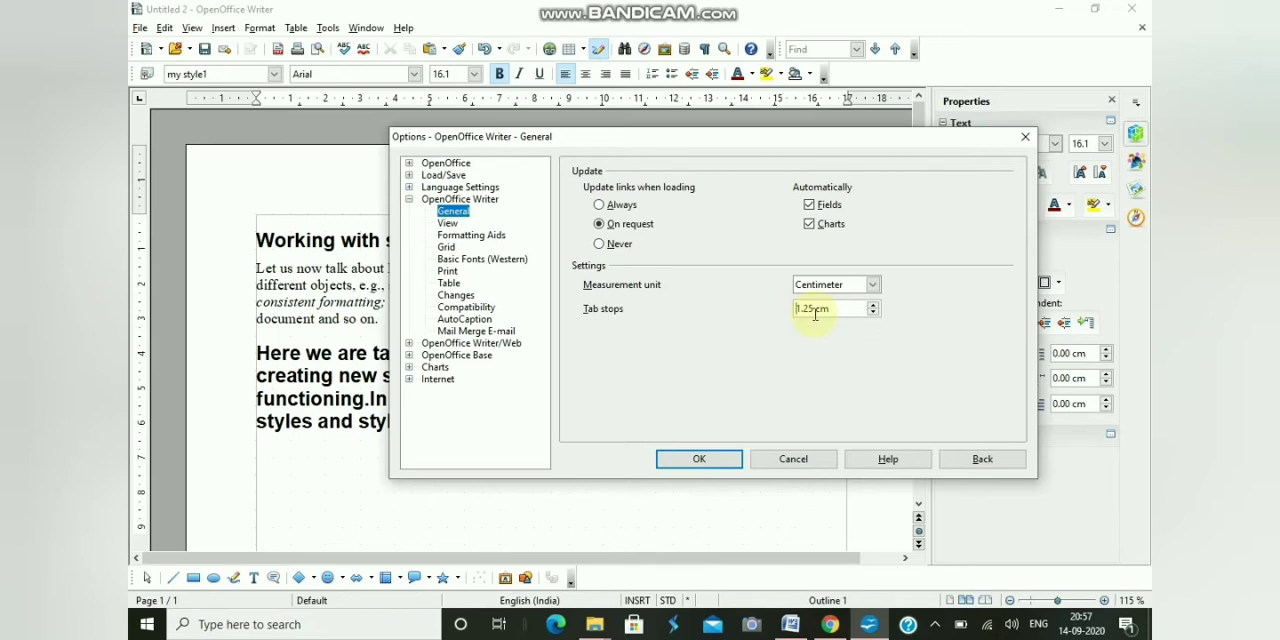
# - Review Writer's View settings and Formatting Aids settings
pyautogui.click(449, 223)
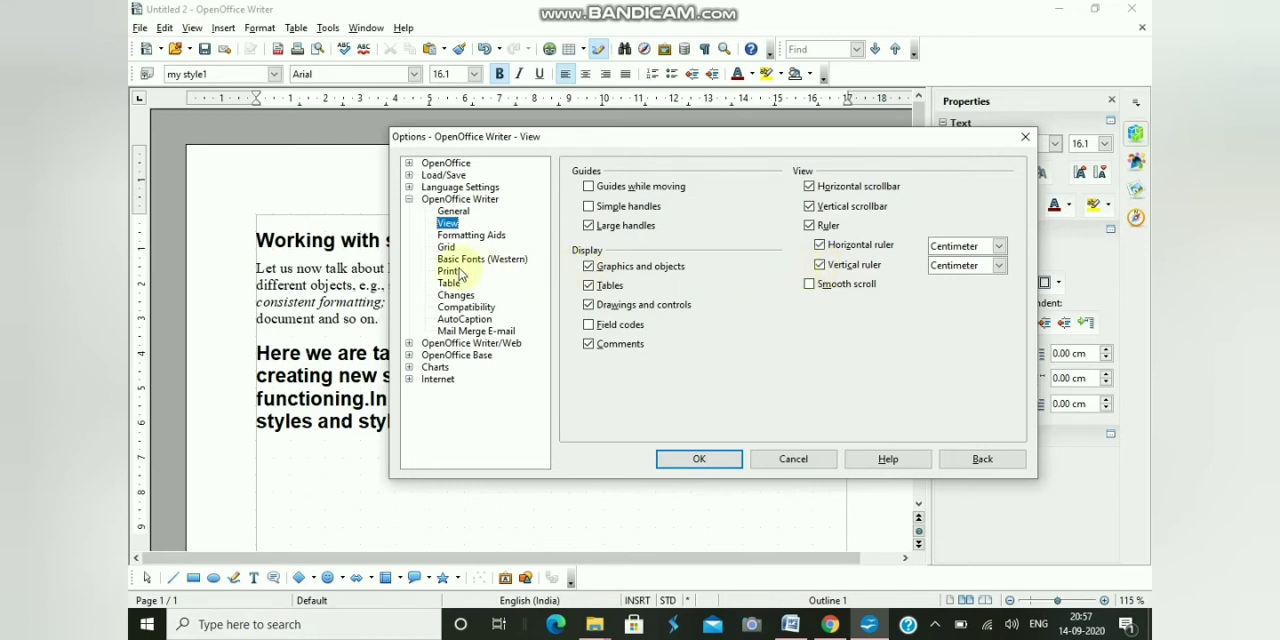
pyautogui.click(486, 238)
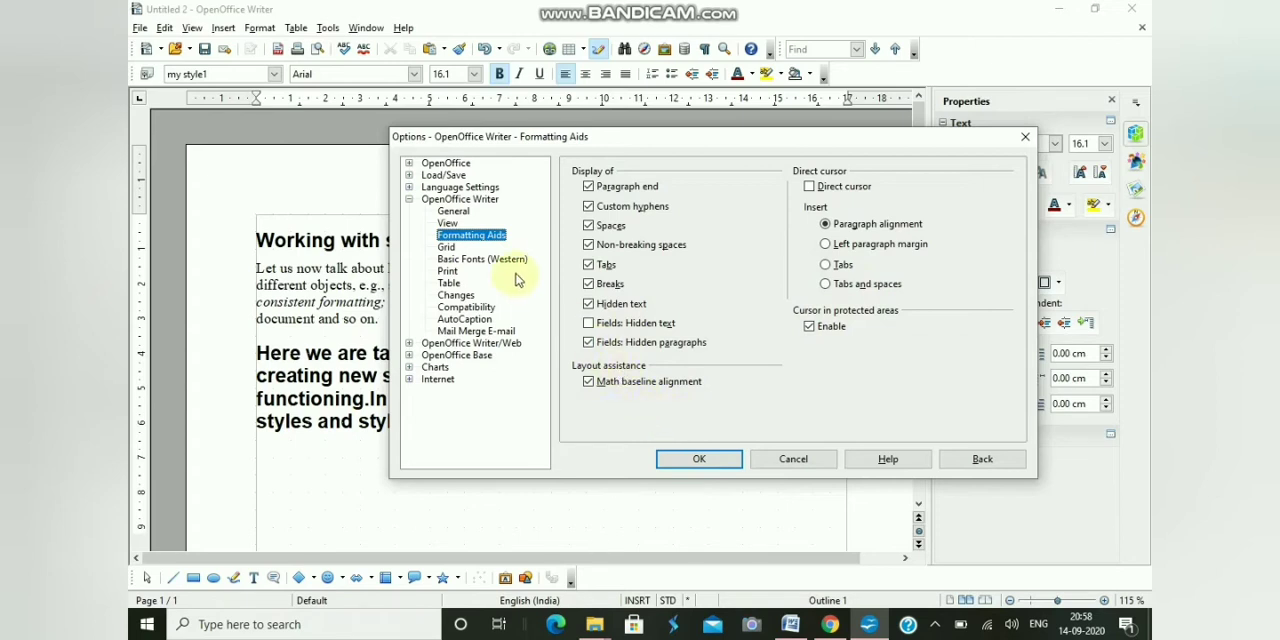
# - Turn off the visible grid with snap to grid enabled in Writer's Grid settings, and apply the options
pyautogui.click(447, 249)
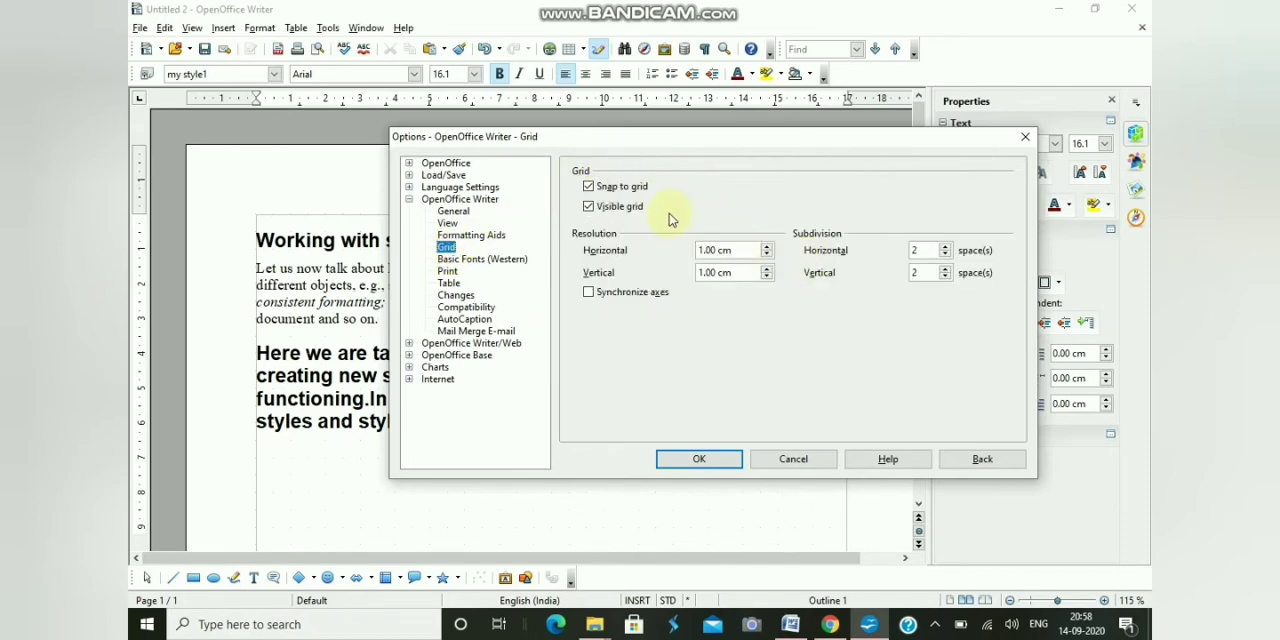
pyautogui.click(589, 188)
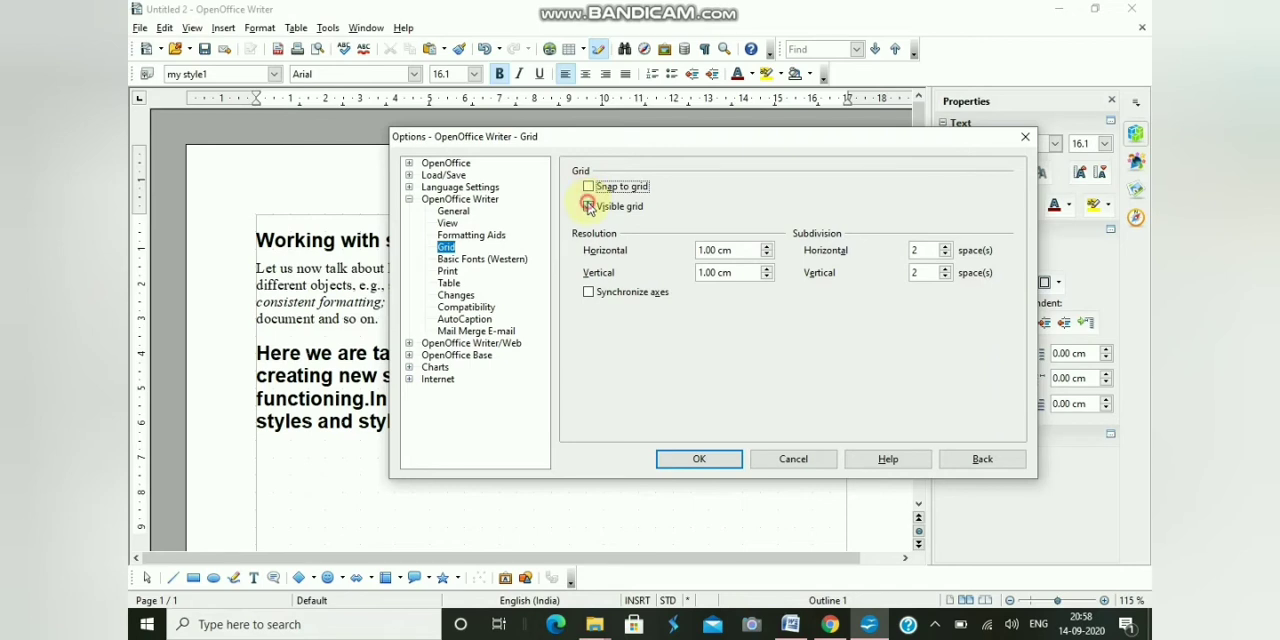
pyautogui.click(588, 206)
pyautogui.click(589, 187)
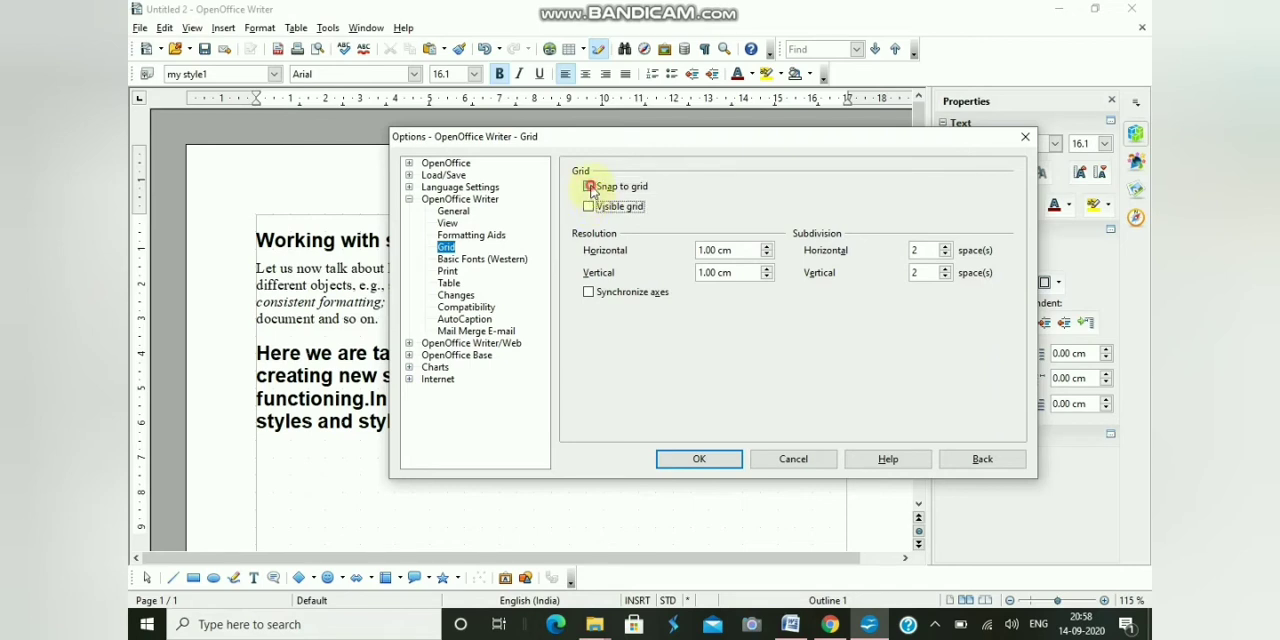
pyautogui.click(589, 209)
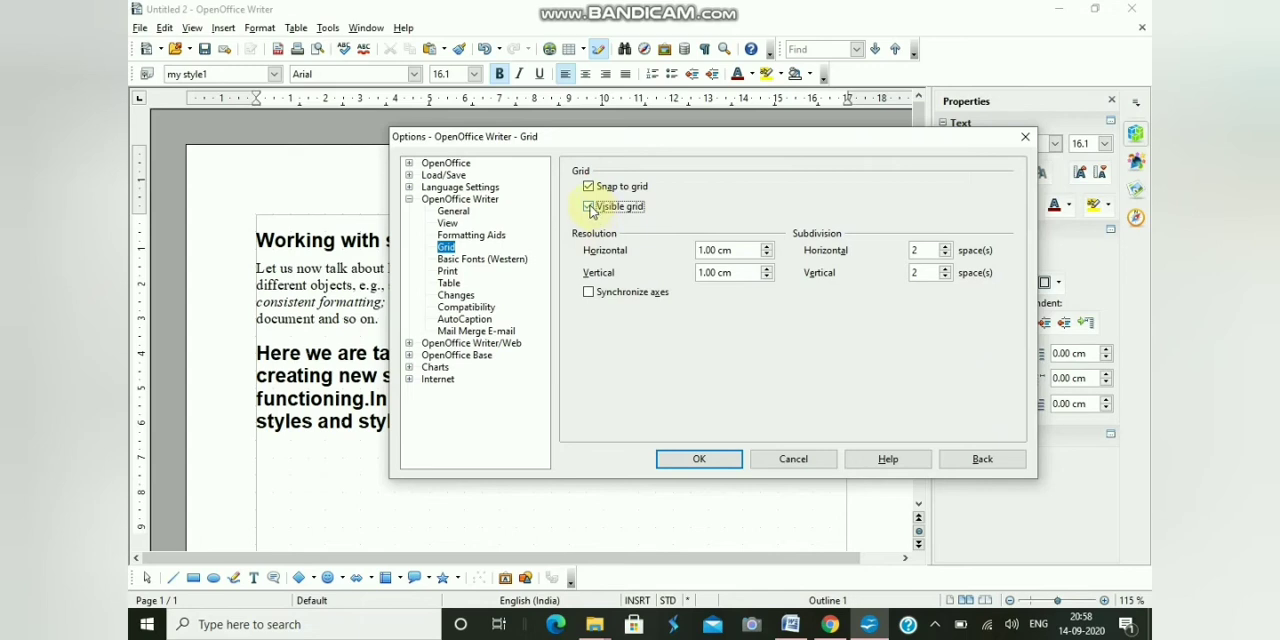
pyautogui.click(588, 186)
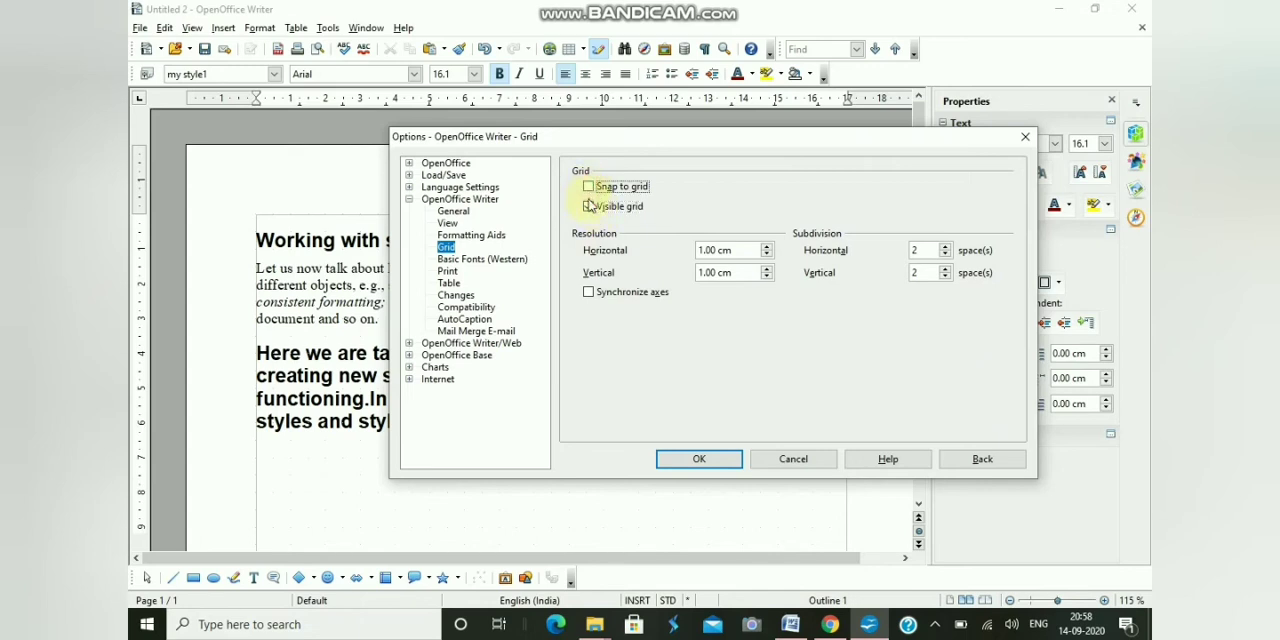
pyautogui.click(588, 207)
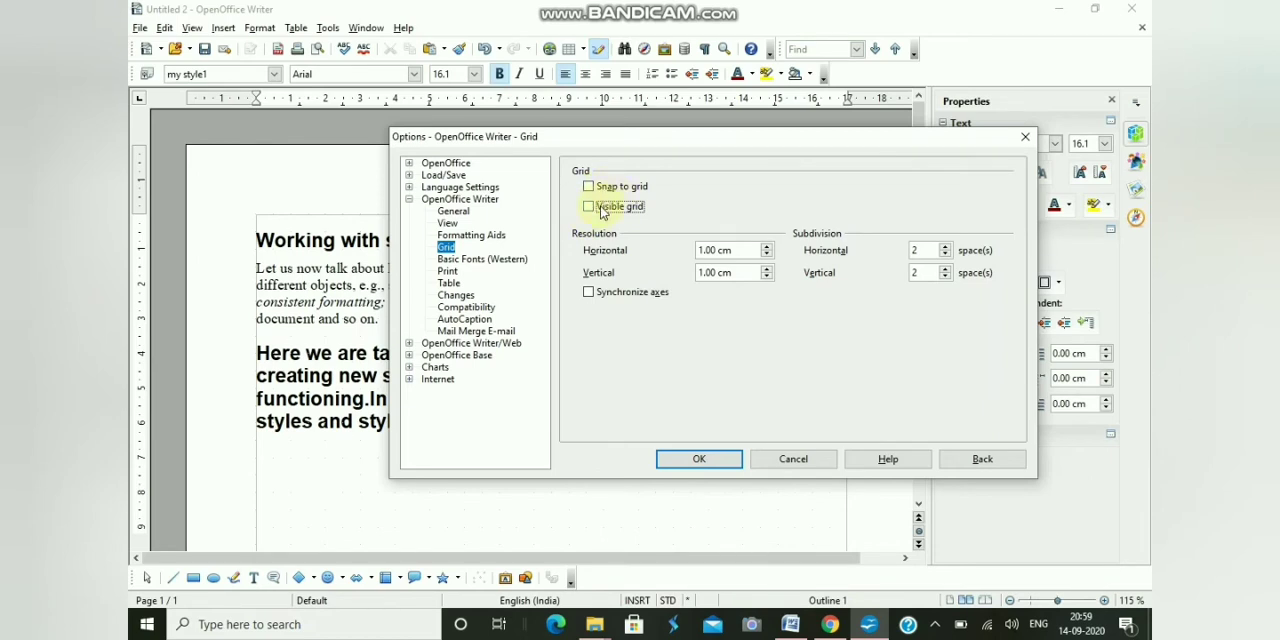
pyautogui.click(590, 187)
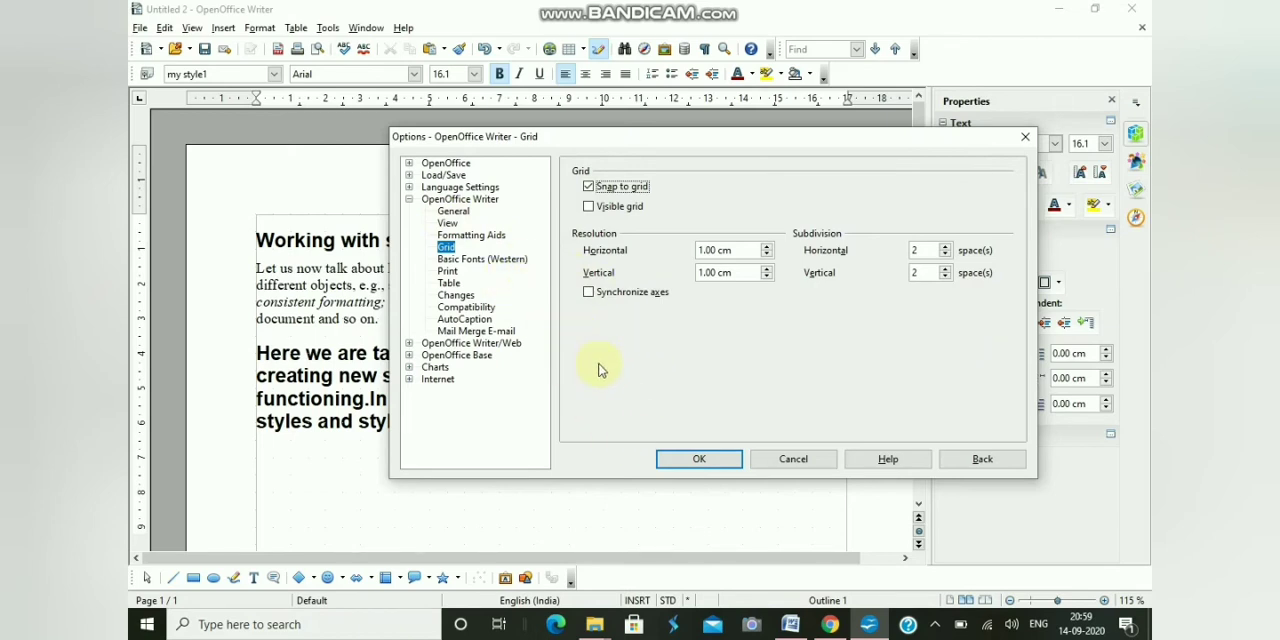
pyautogui.click(680, 461)
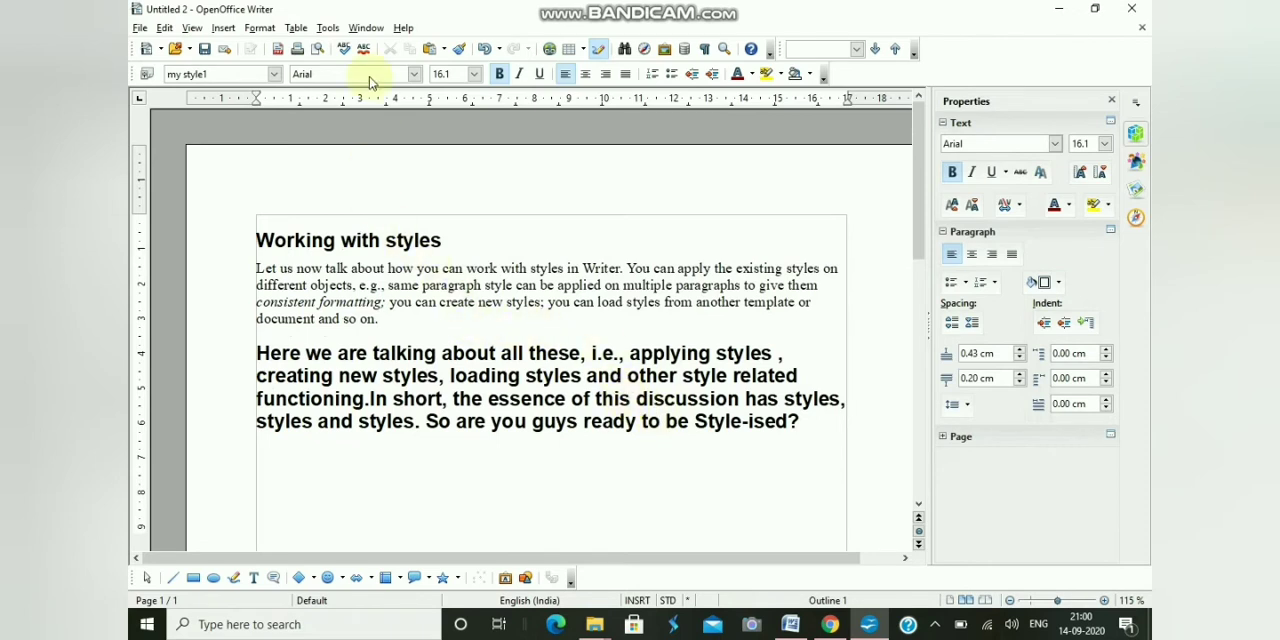
# - Open the Character formatting for the current text and choose the Italic typeface
pyautogui.click(262, 28)
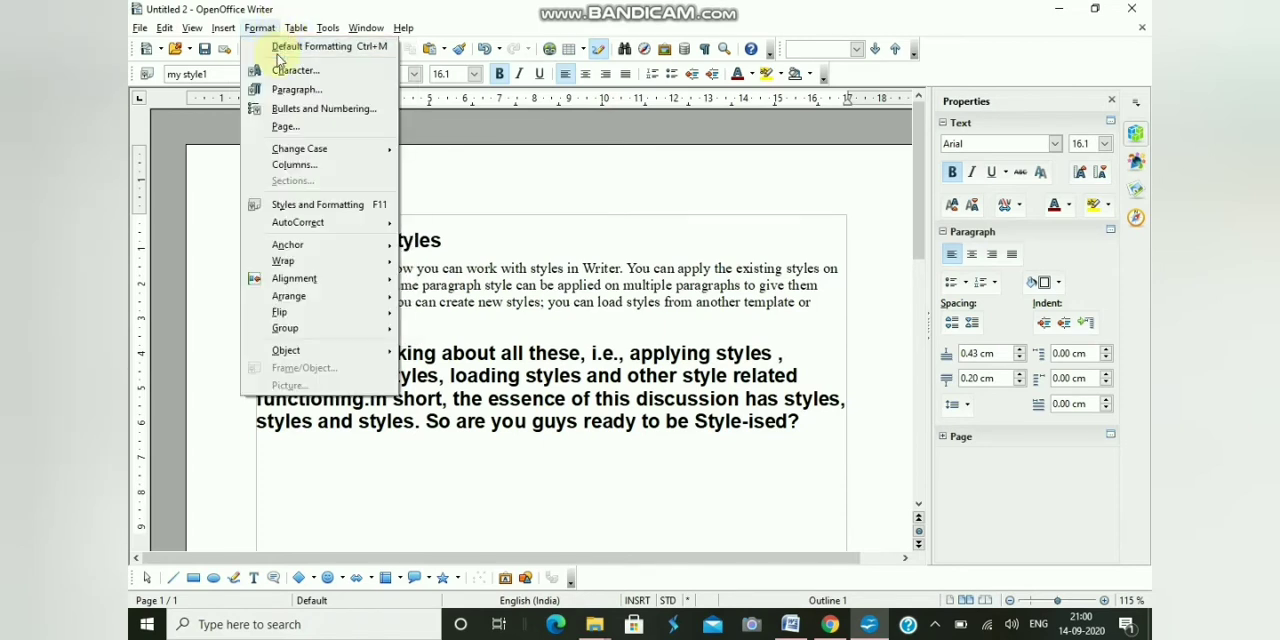
pyautogui.click(268, 32)
pyautogui.click(268, 33)
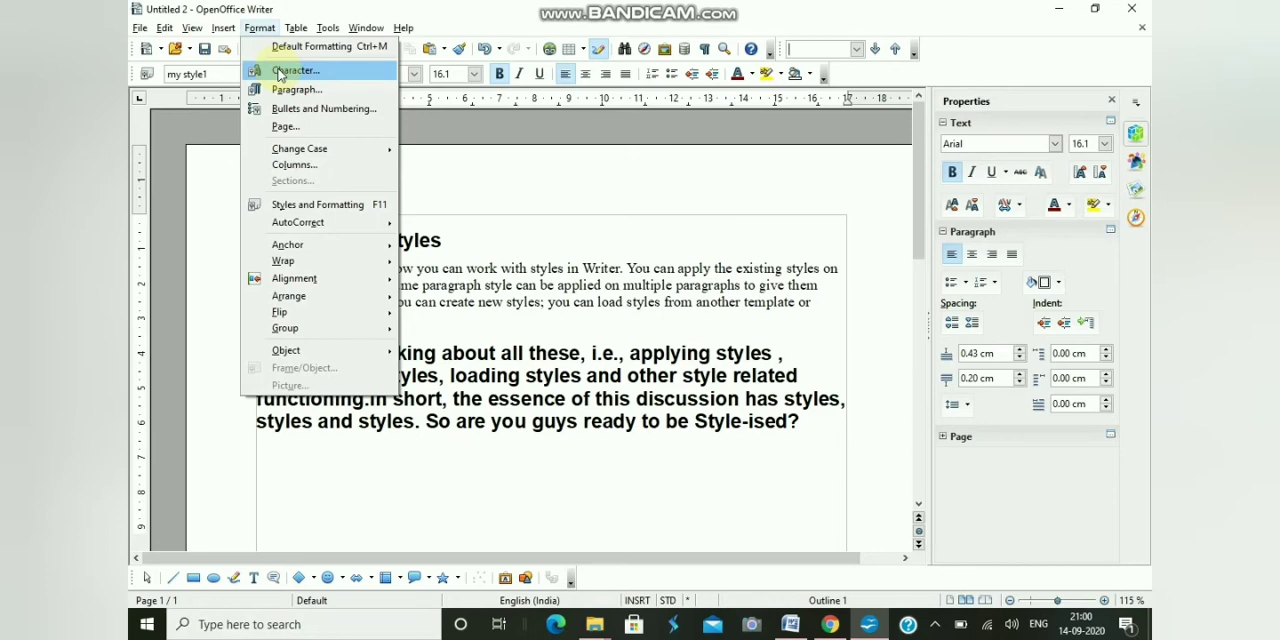
pyautogui.click(285, 71)
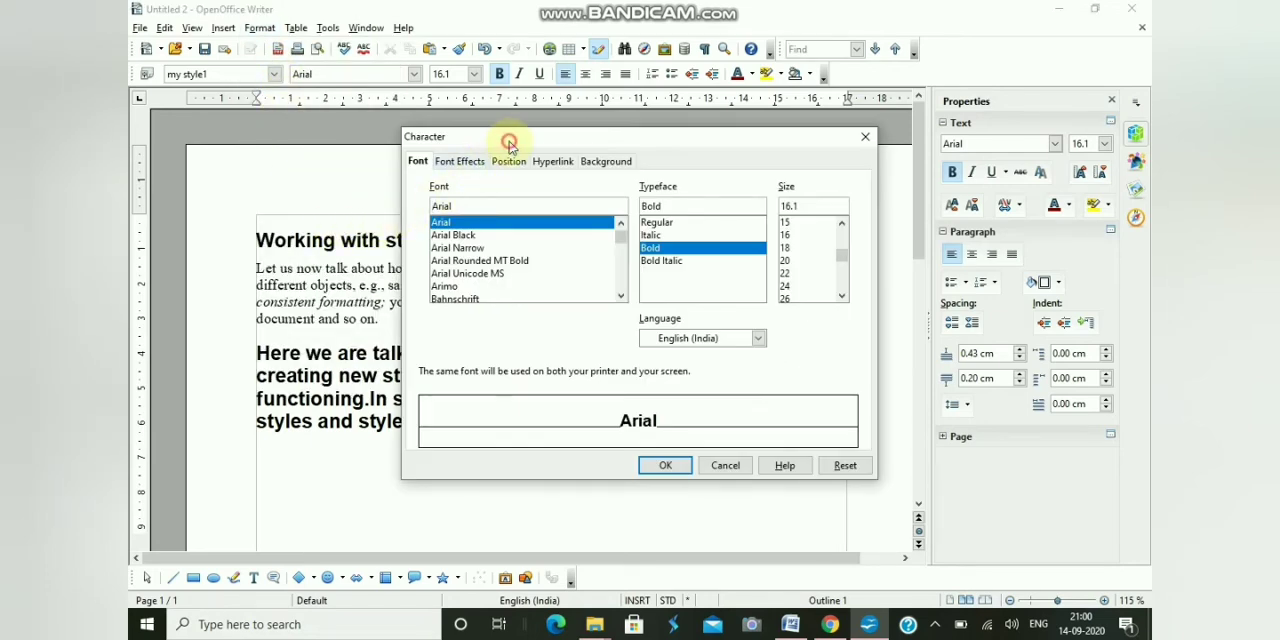
pyautogui.moveTo(509, 143); pyautogui.dragTo(521, 107)
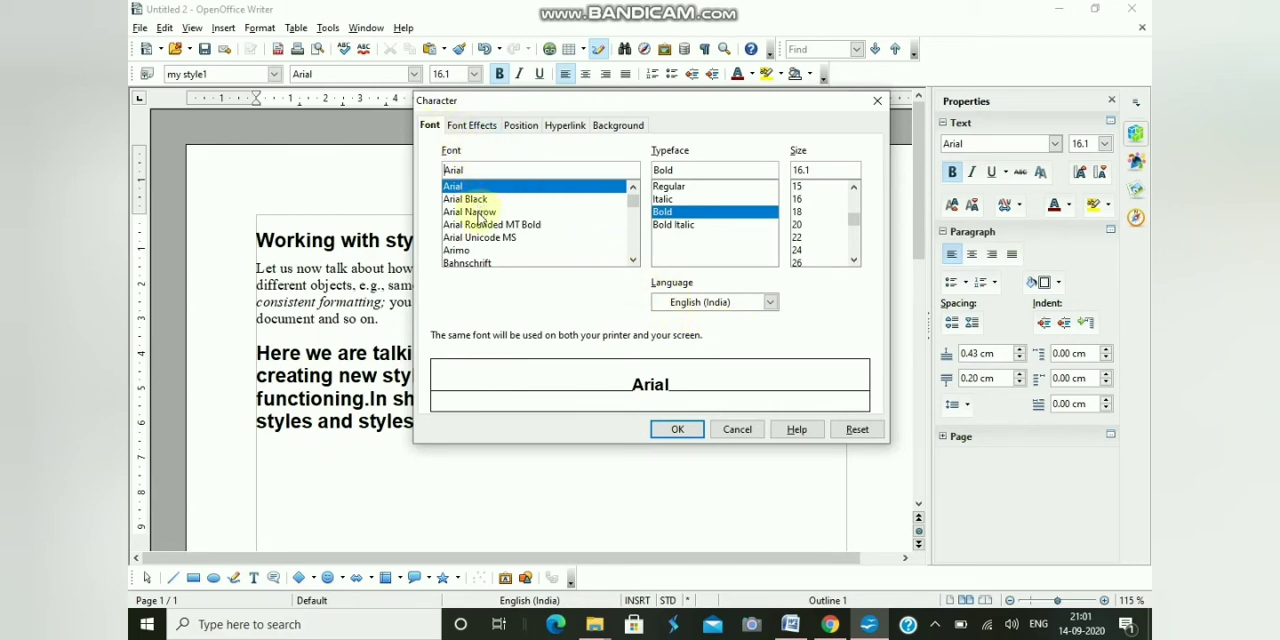
pyautogui.click(665, 200)
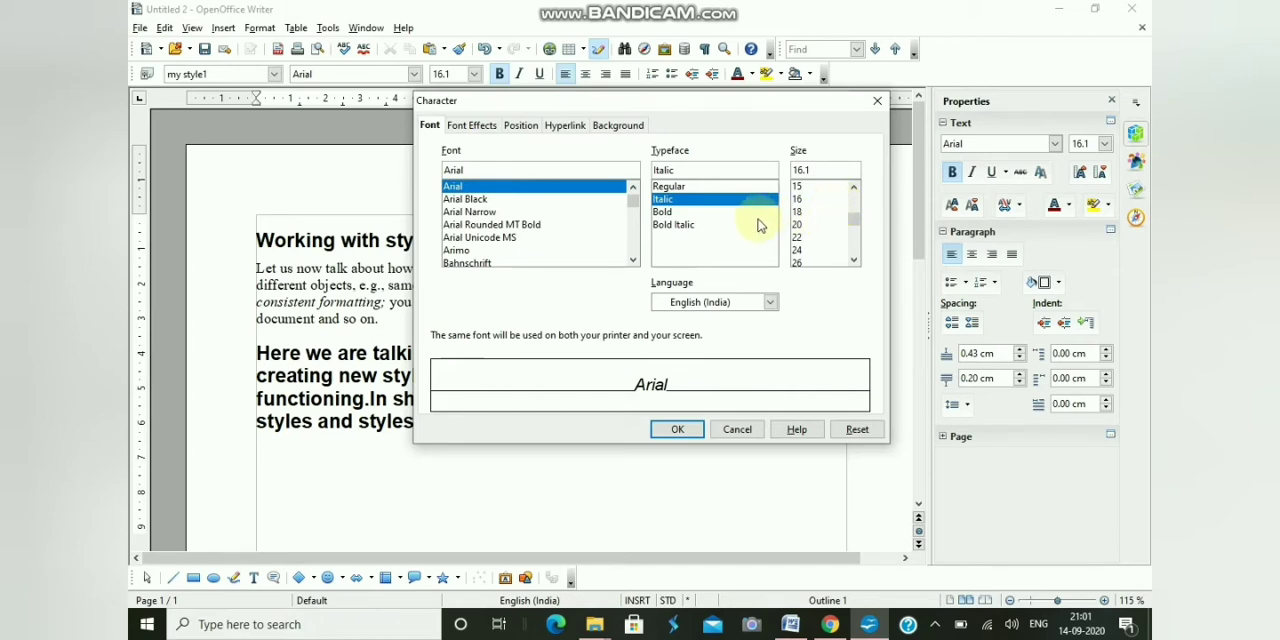
# - View the font effects, and try the Superscript, Normal and Subscript positions for the text
pyautogui.click(477, 127)
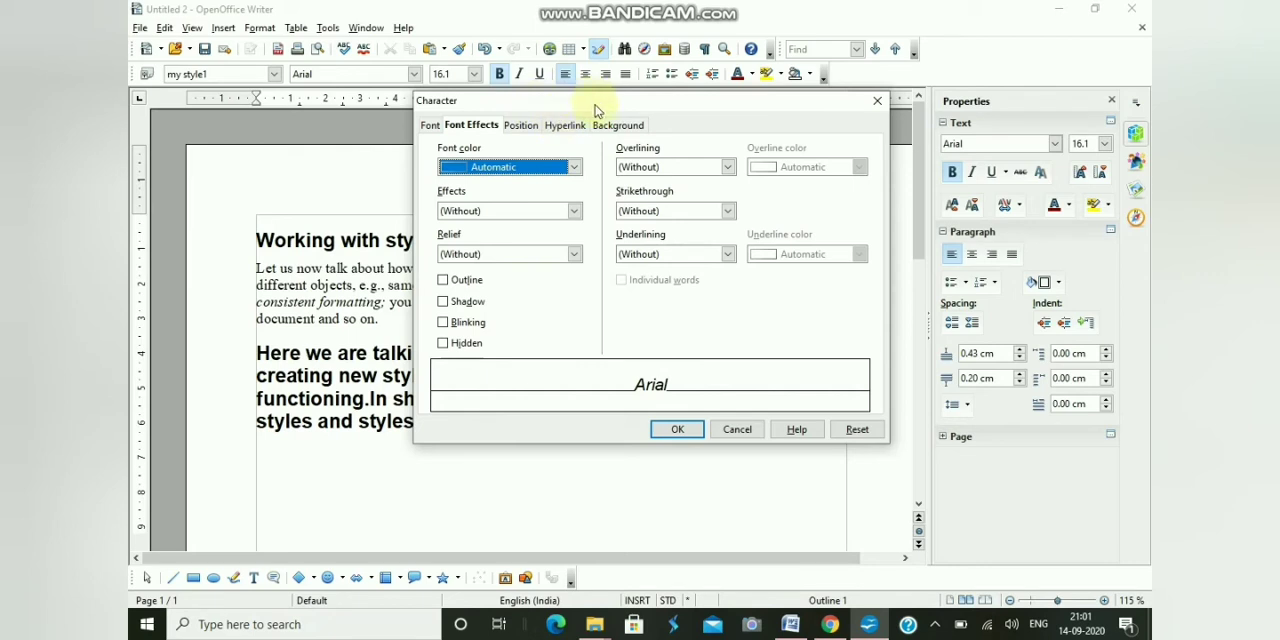
pyautogui.click(521, 126)
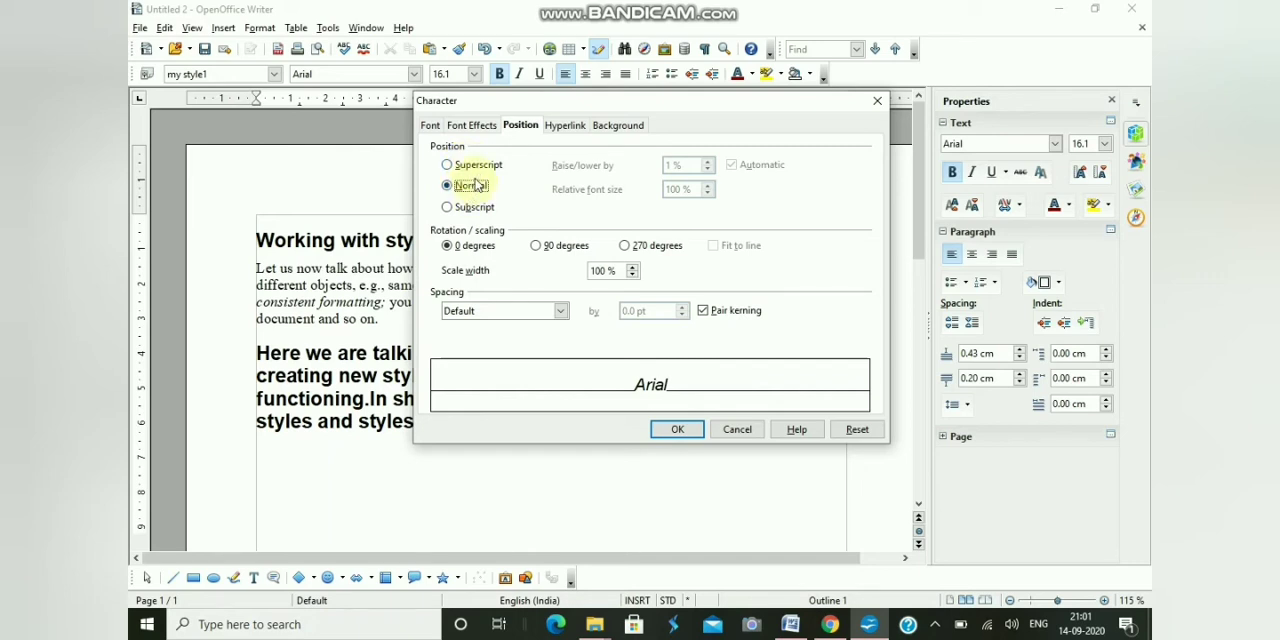
pyautogui.click(486, 186)
pyautogui.click(447, 166)
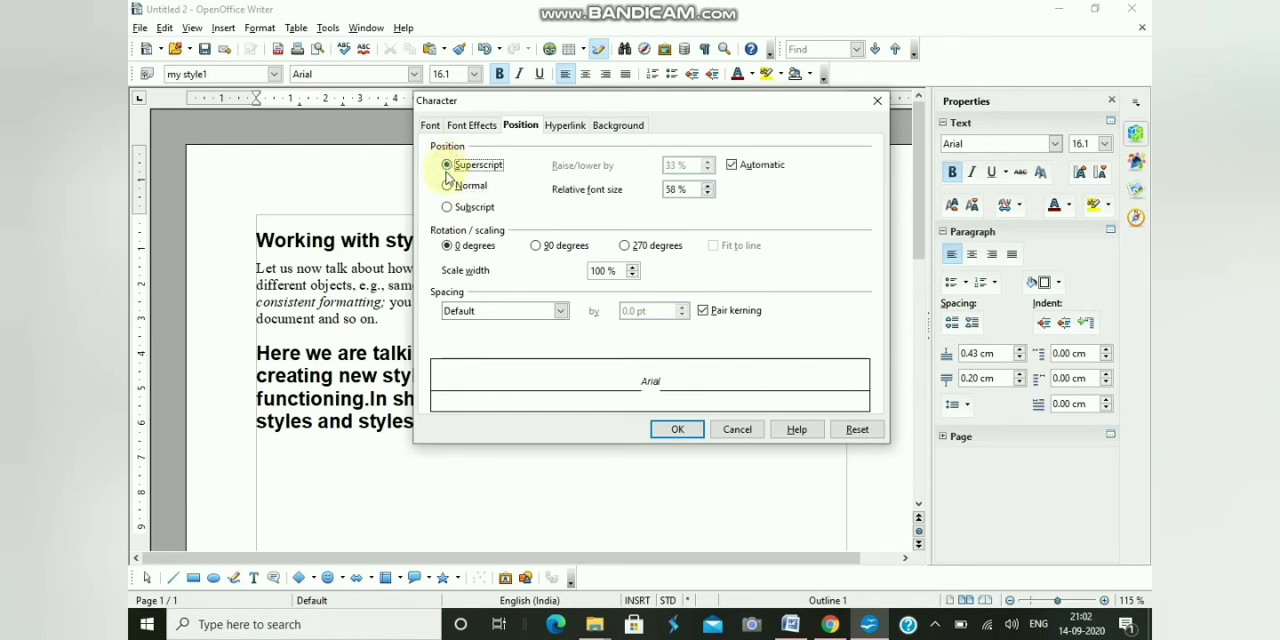
pyautogui.click(449, 208)
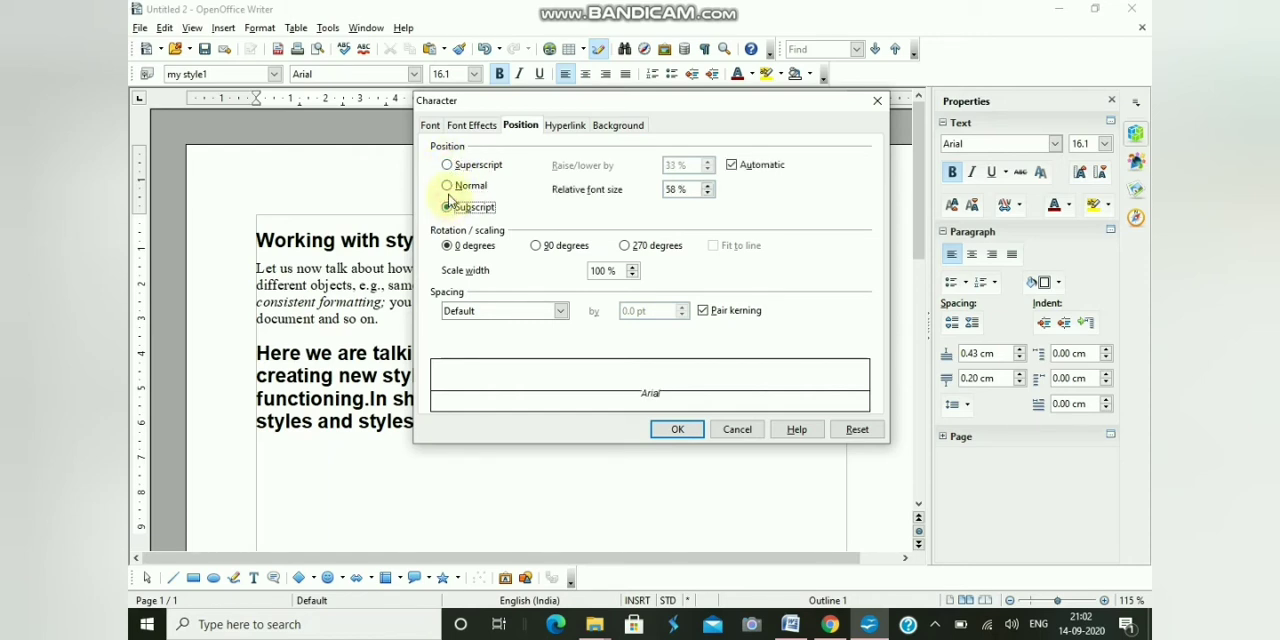
pyautogui.click(448, 185)
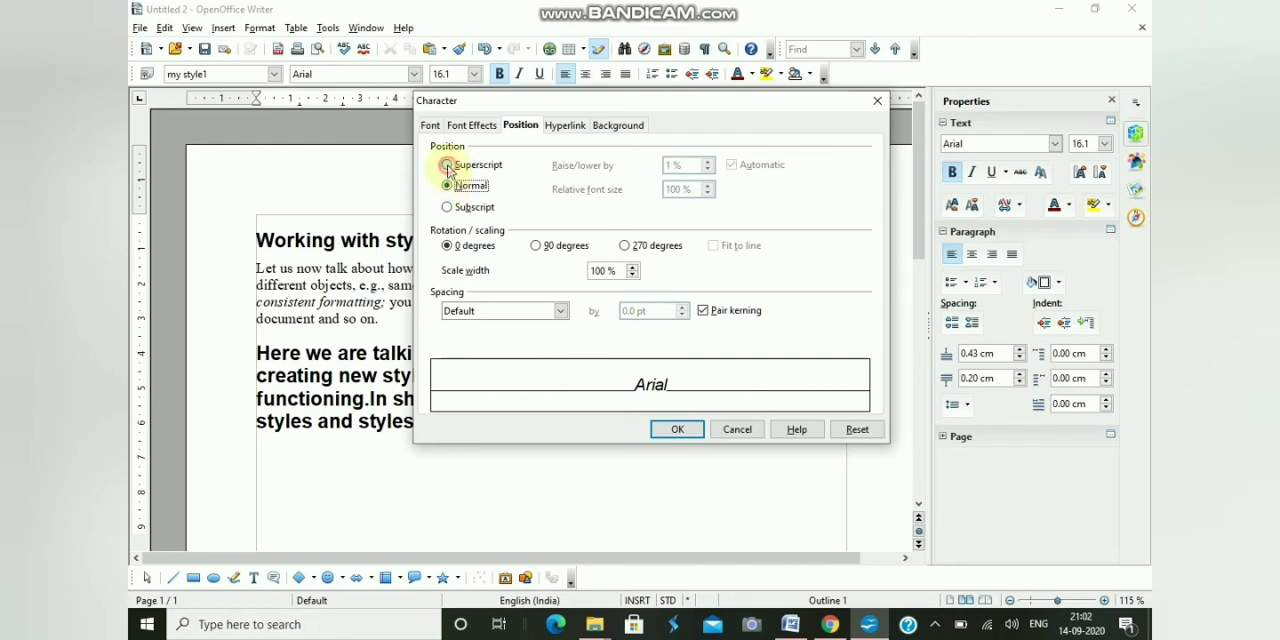
pyautogui.click(447, 165)
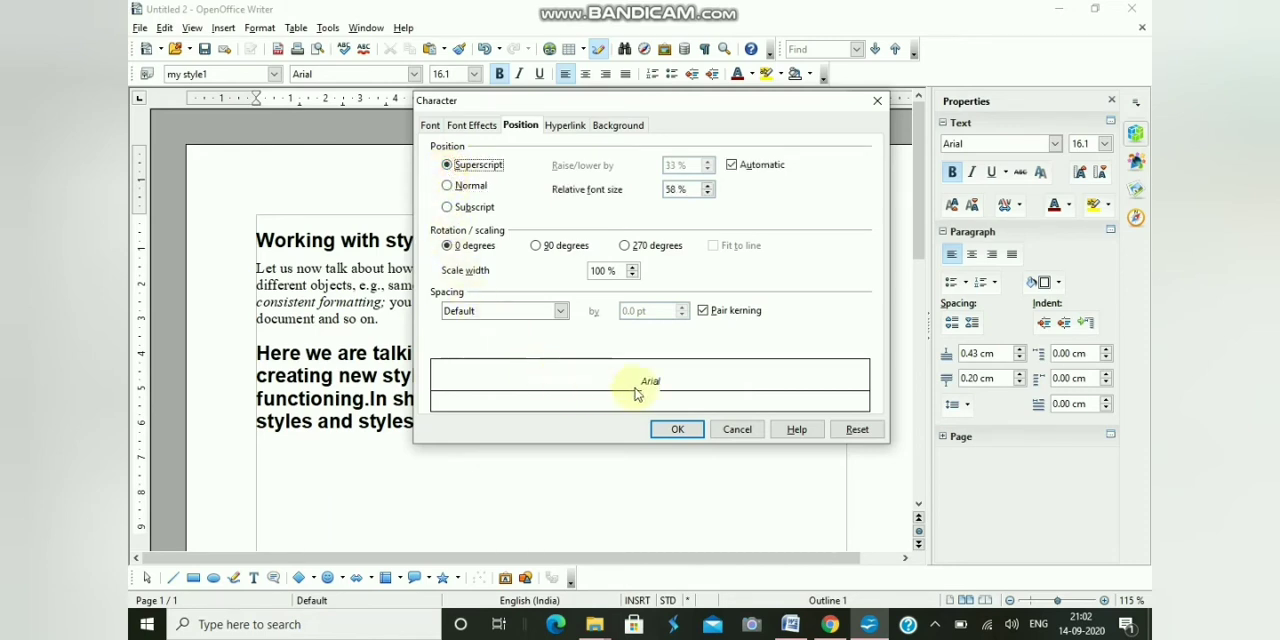
pyautogui.click(451, 207)
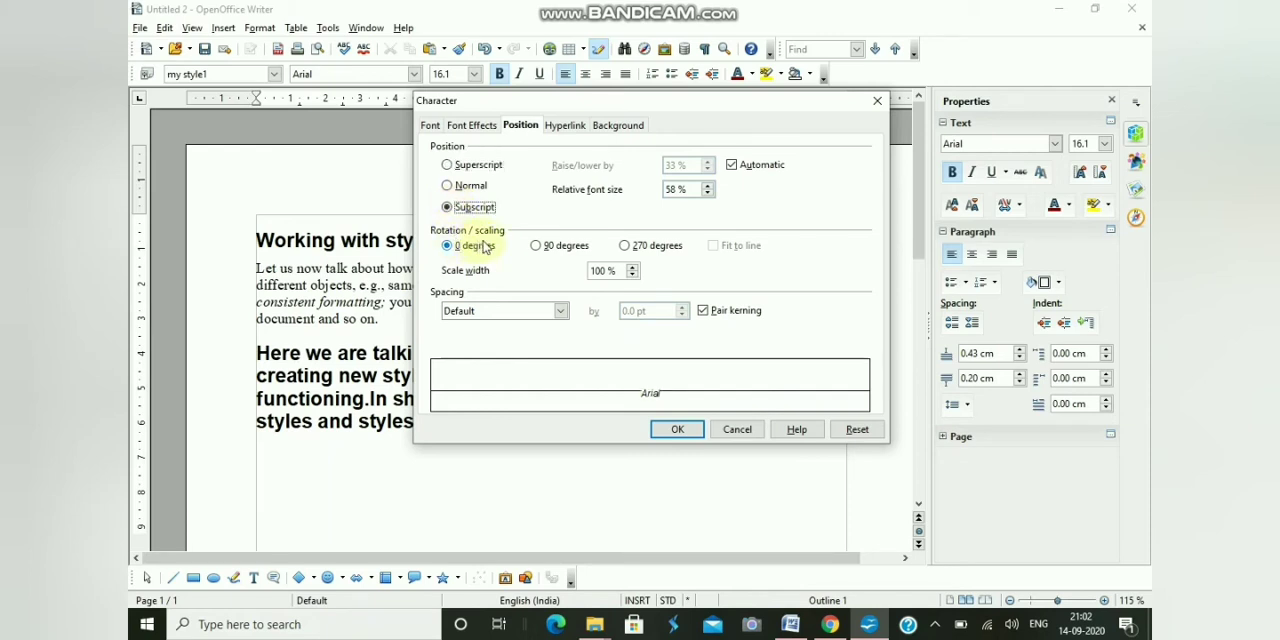
# - Examine the character spacing choices and close the Character formatting without applying anything
pyautogui.click(562, 312)
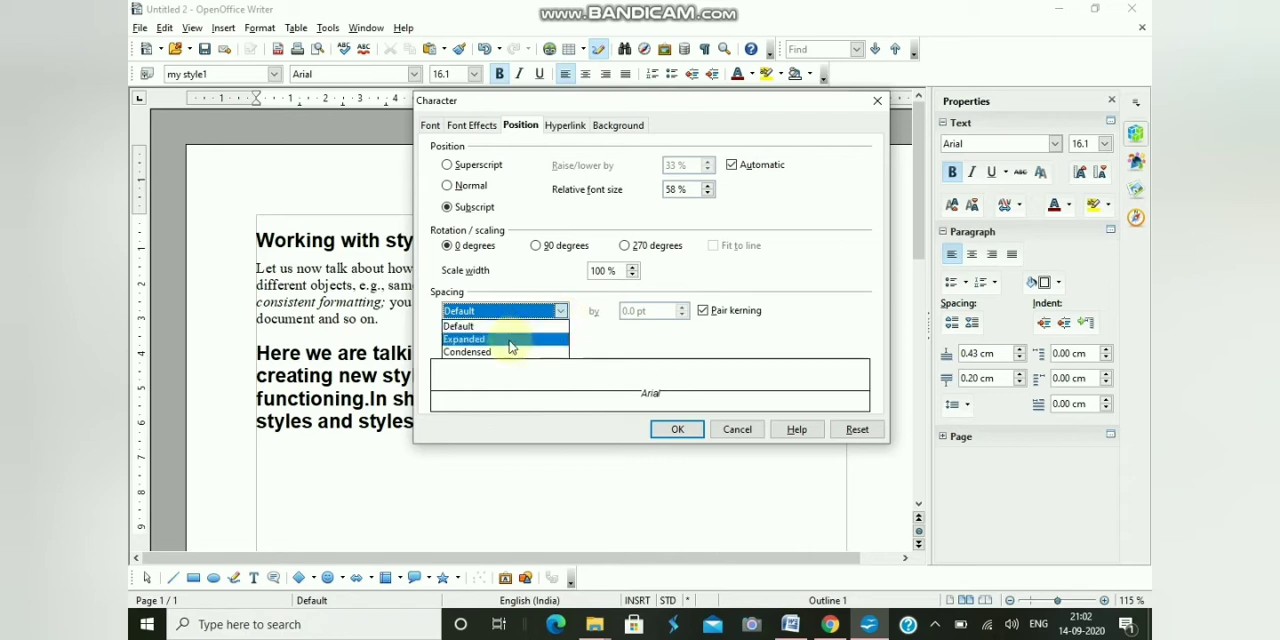
pyautogui.click(558, 310)
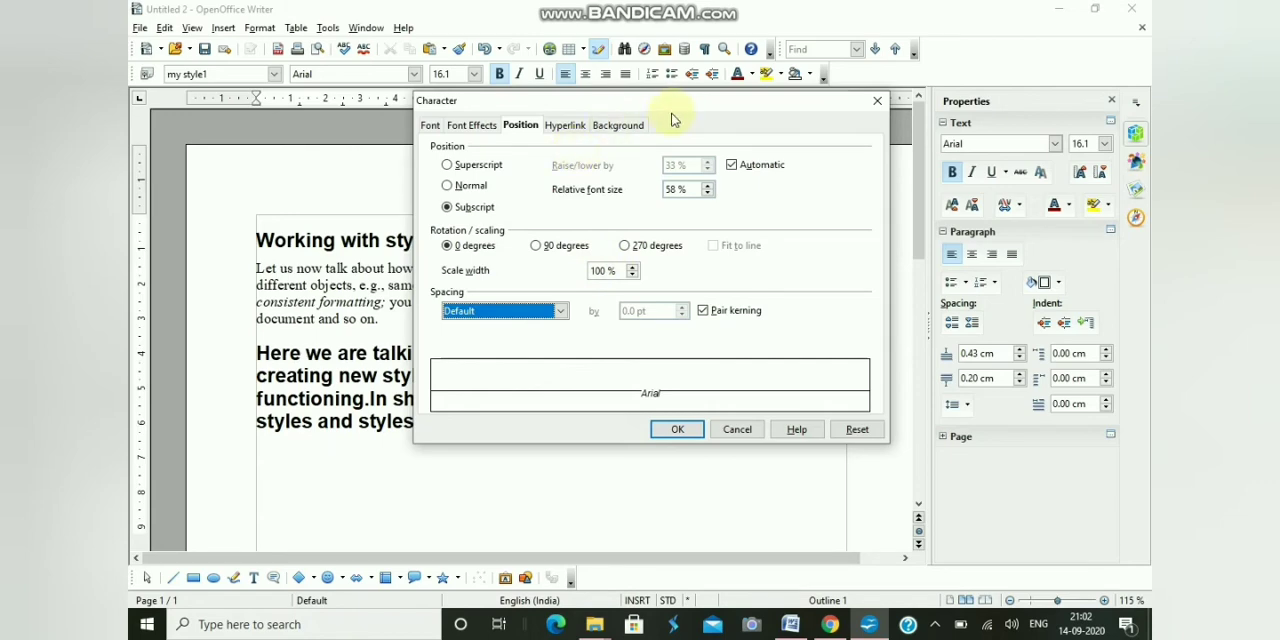
pyautogui.click(873, 101)
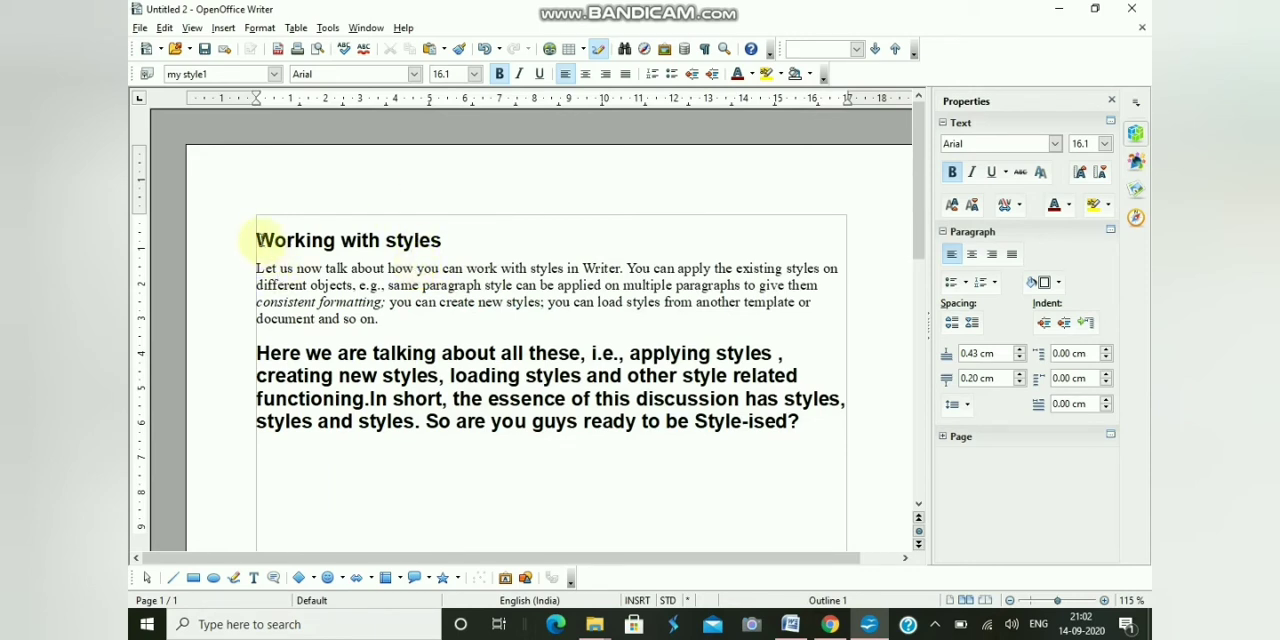
# - Open the Character formatting for the "Working with styles" heading and choose the Capitals font effect
pyautogui.moveTo(257, 240); pyautogui.dragTo(443, 241)
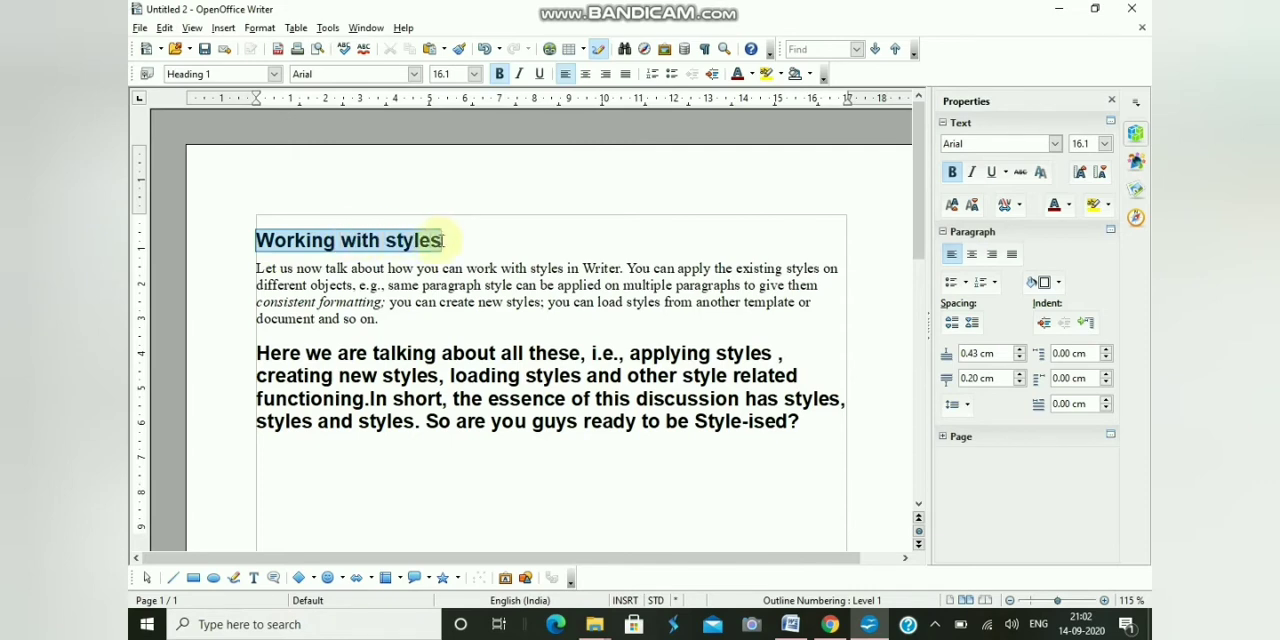
pyautogui.click(262, 28)
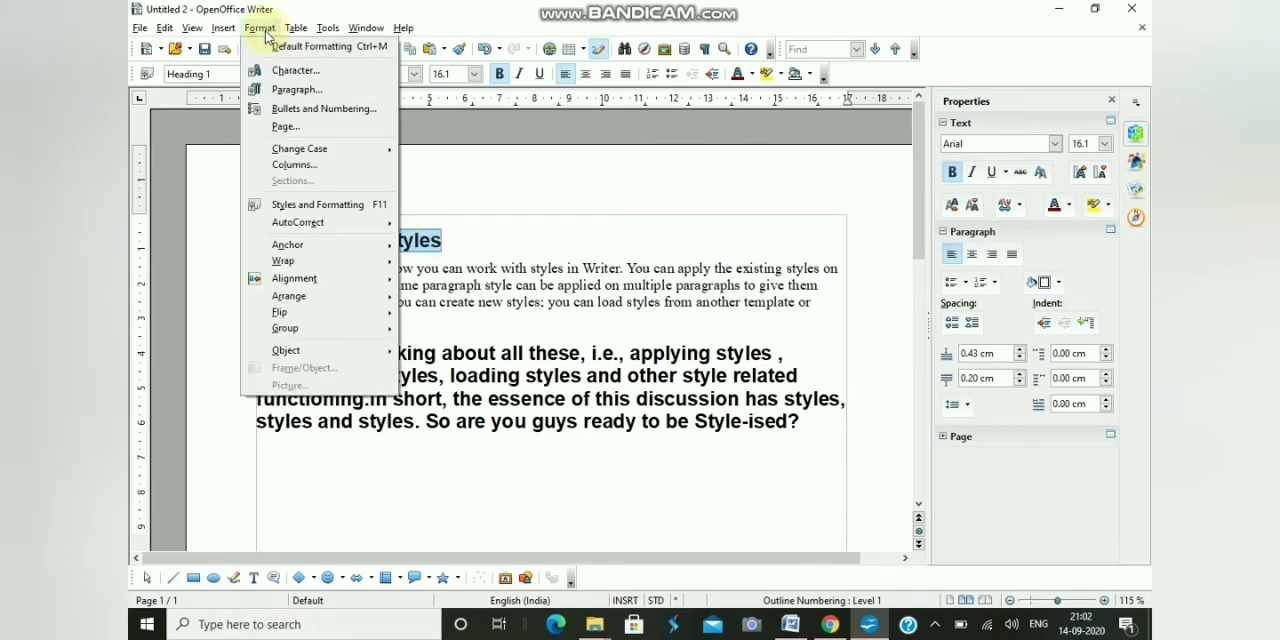
pyautogui.click(290, 71)
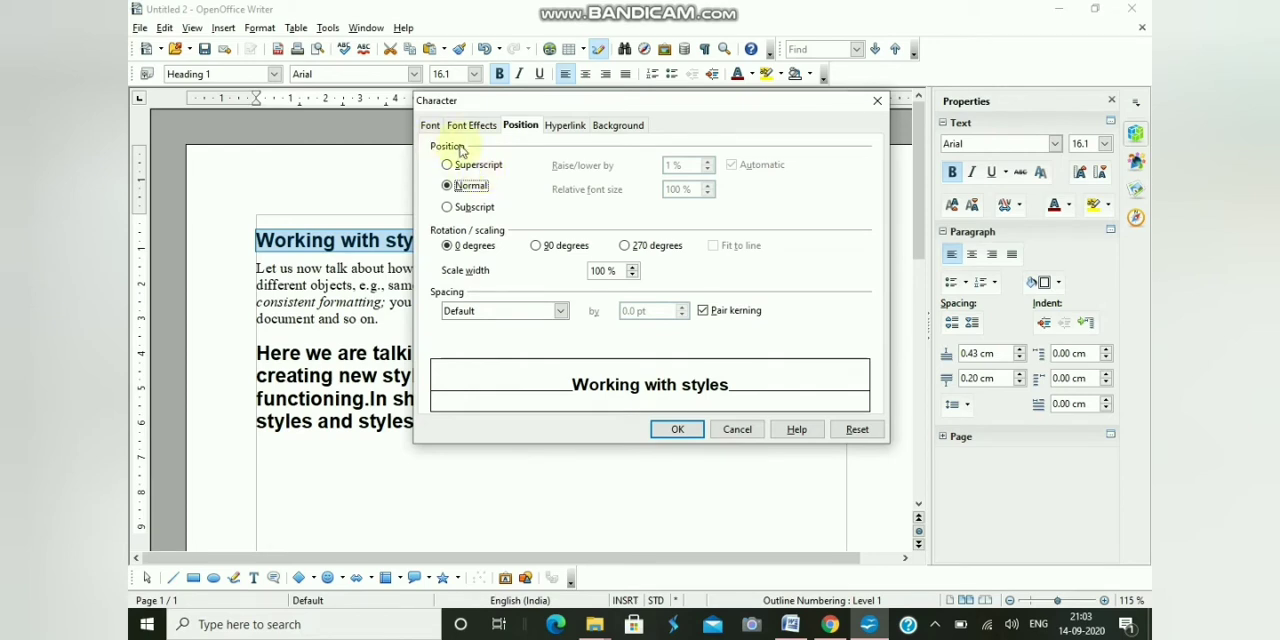
pyautogui.click(467, 134)
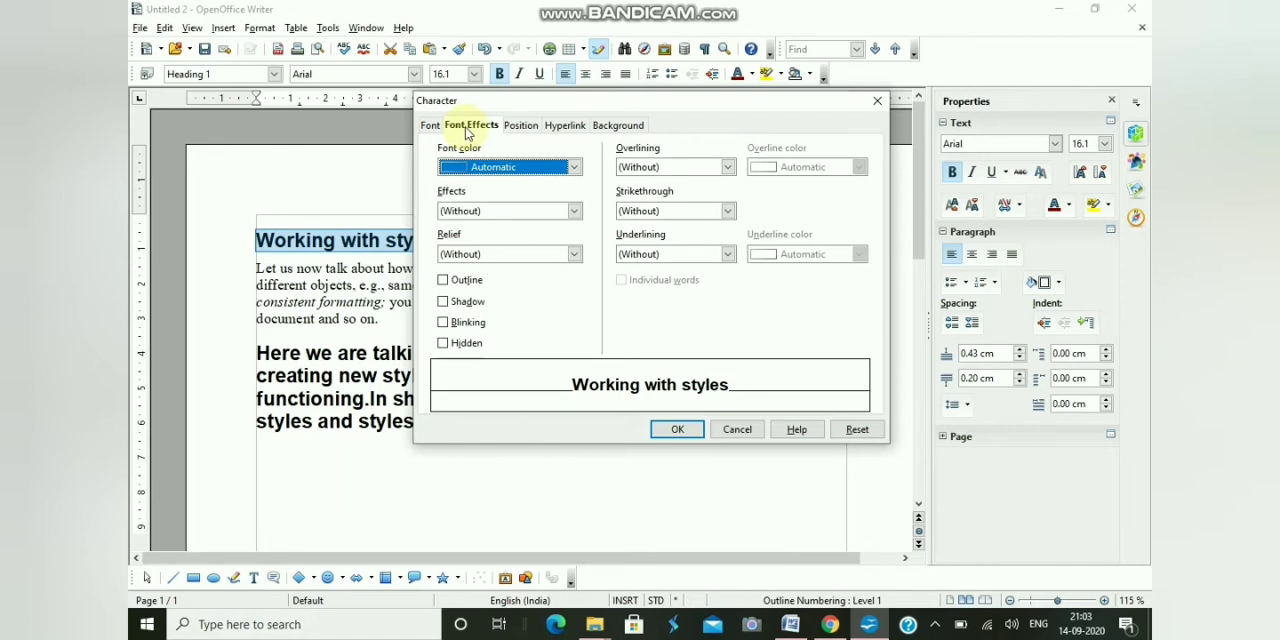
pyautogui.click(576, 211)
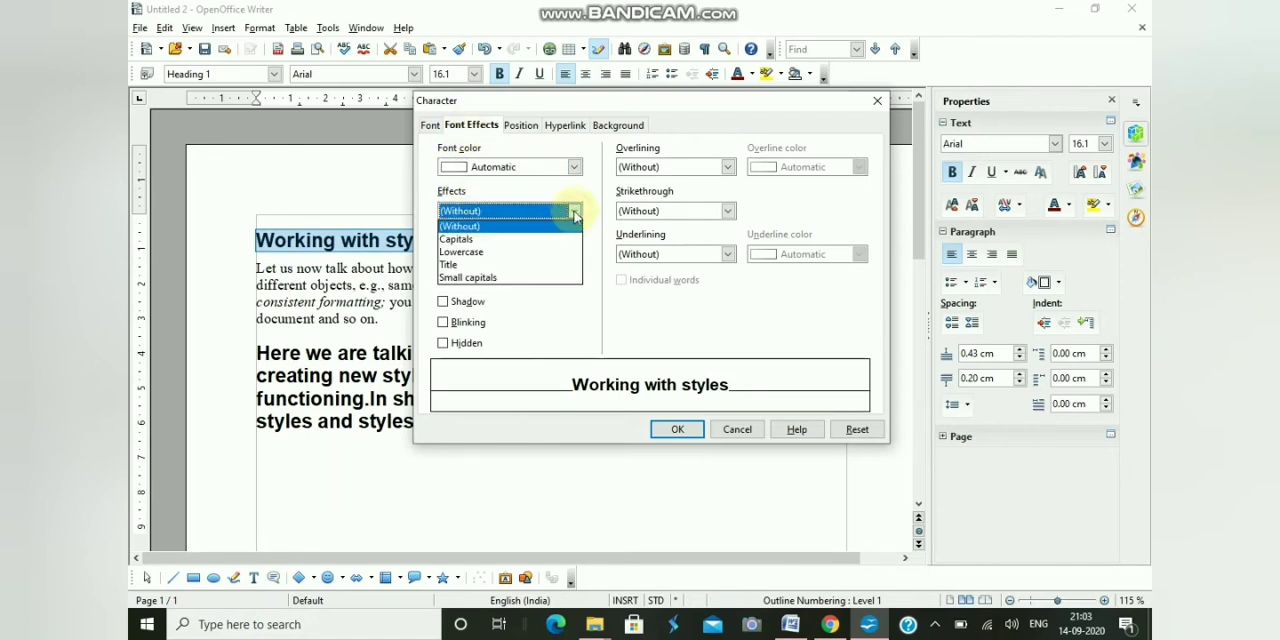
pyautogui.click(467, 243)
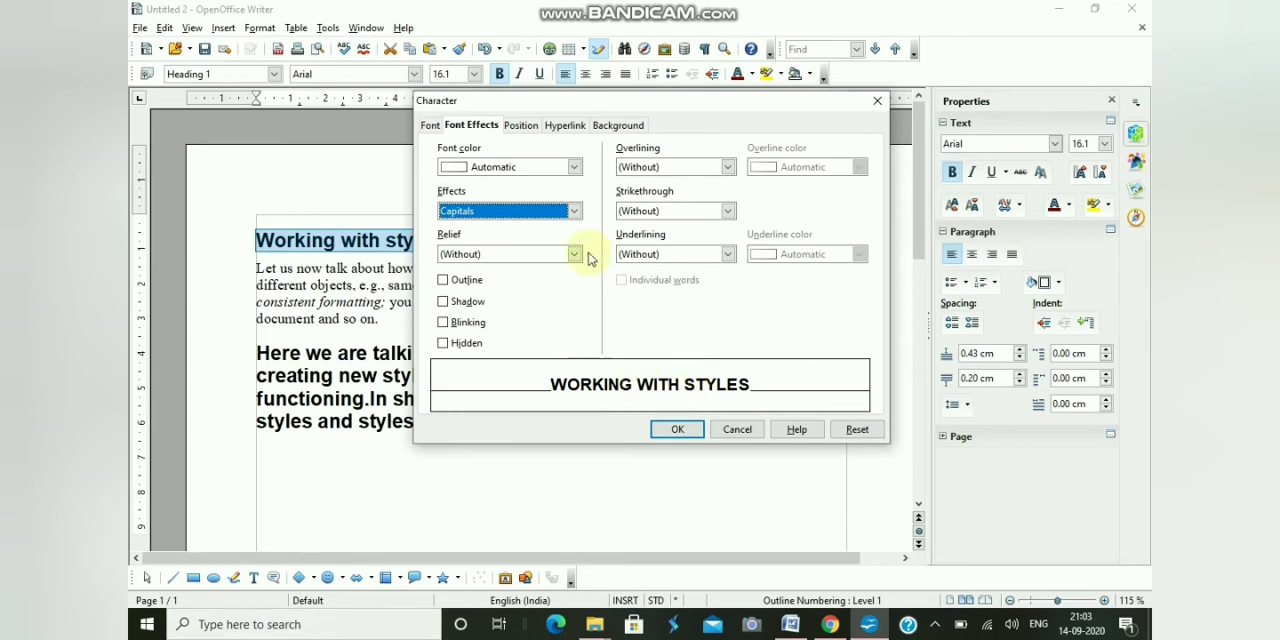
# - Try the Title and Lowercase font effects on the heading in the preview
pyautogui.click(575, 212)
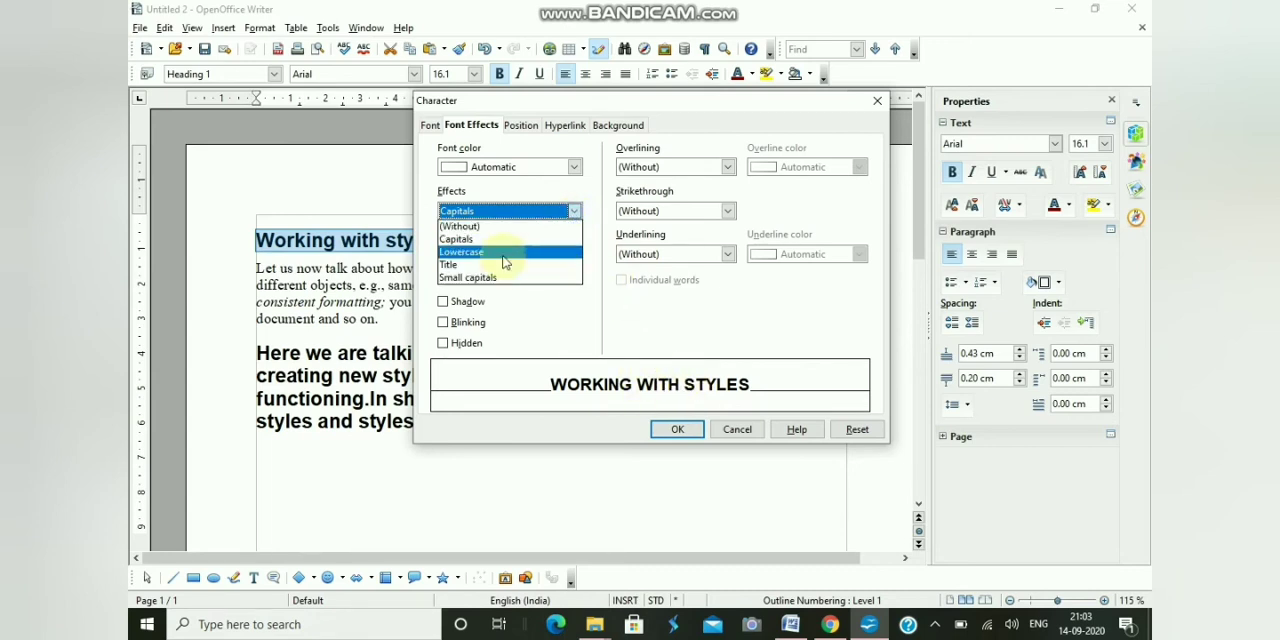
pyautogui.click(507, 256)
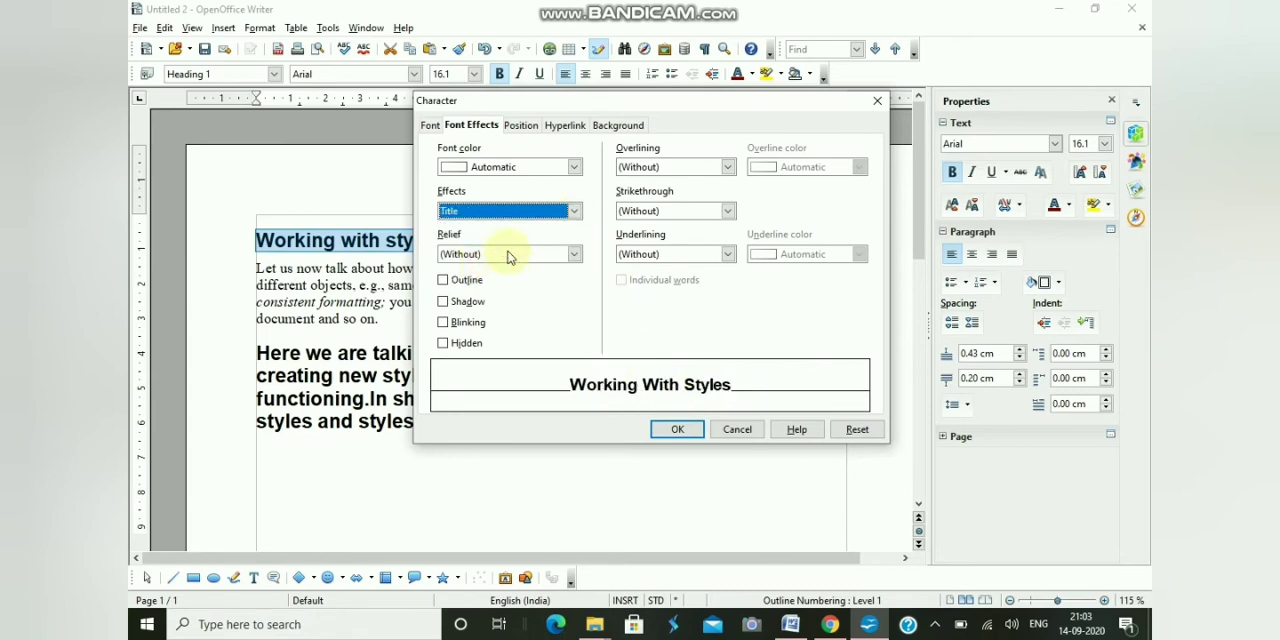
pyautogui.click(568, 210)
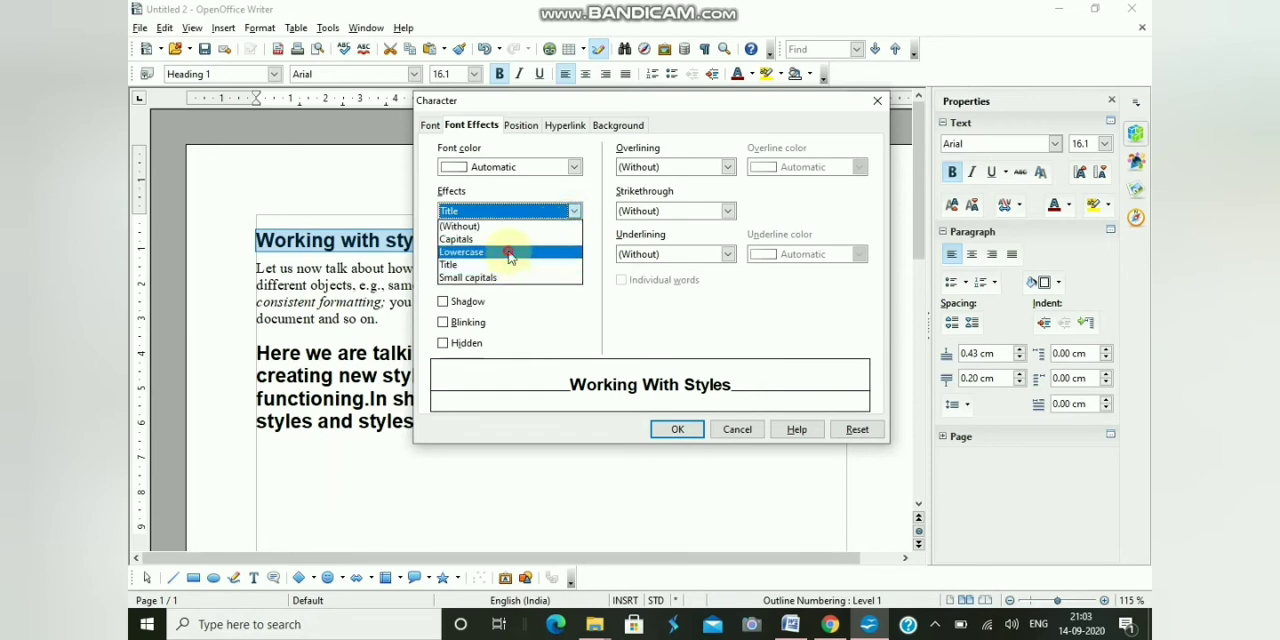
pyautogui.click(509, 253)
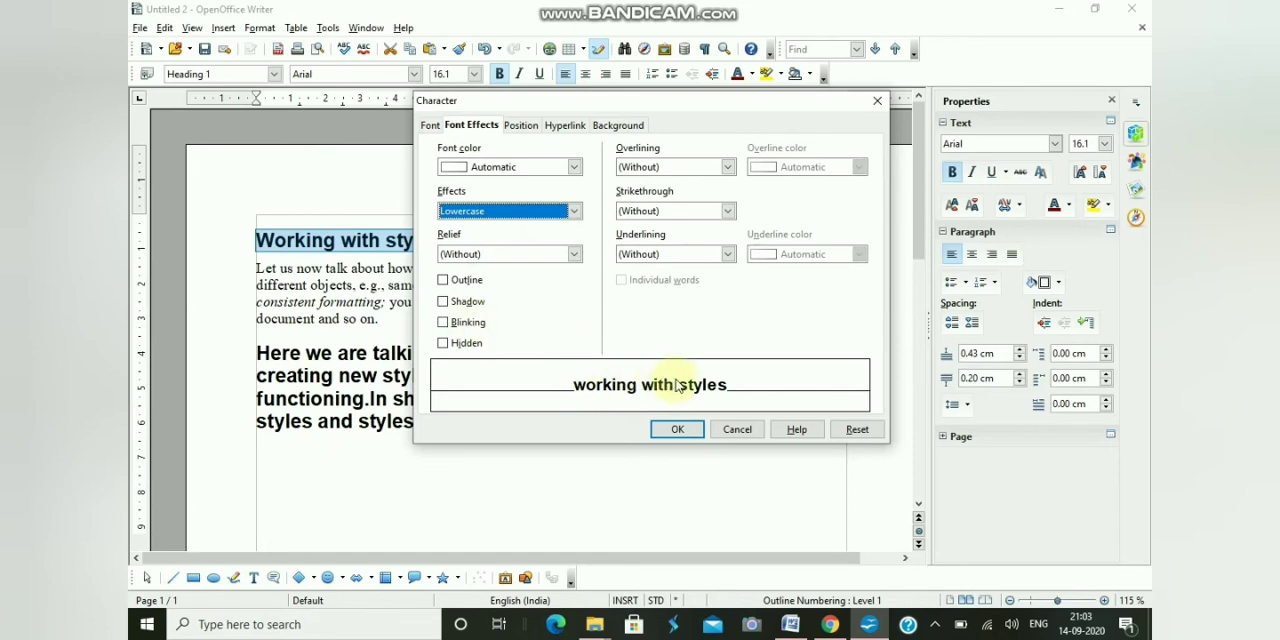
# - Set the heading's font effect to Capitals and apply the Character formatting
pyautogui.click(575, 212)
pyautogui.click(503, 238)
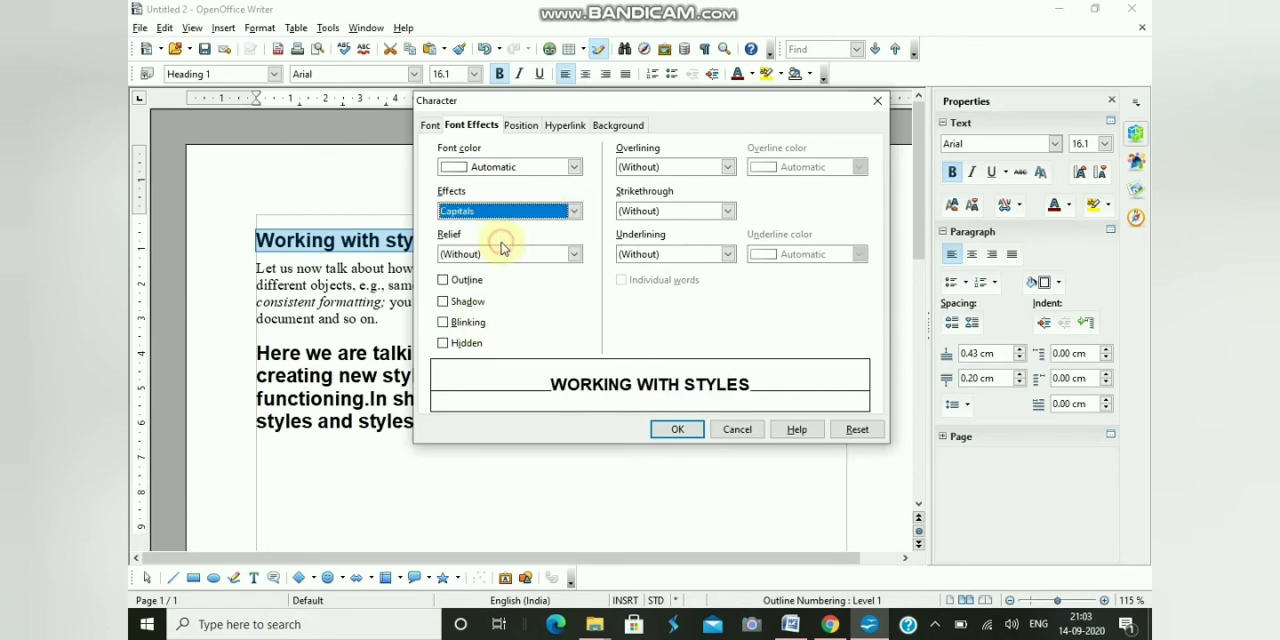
pyautogui.click(676, 432)
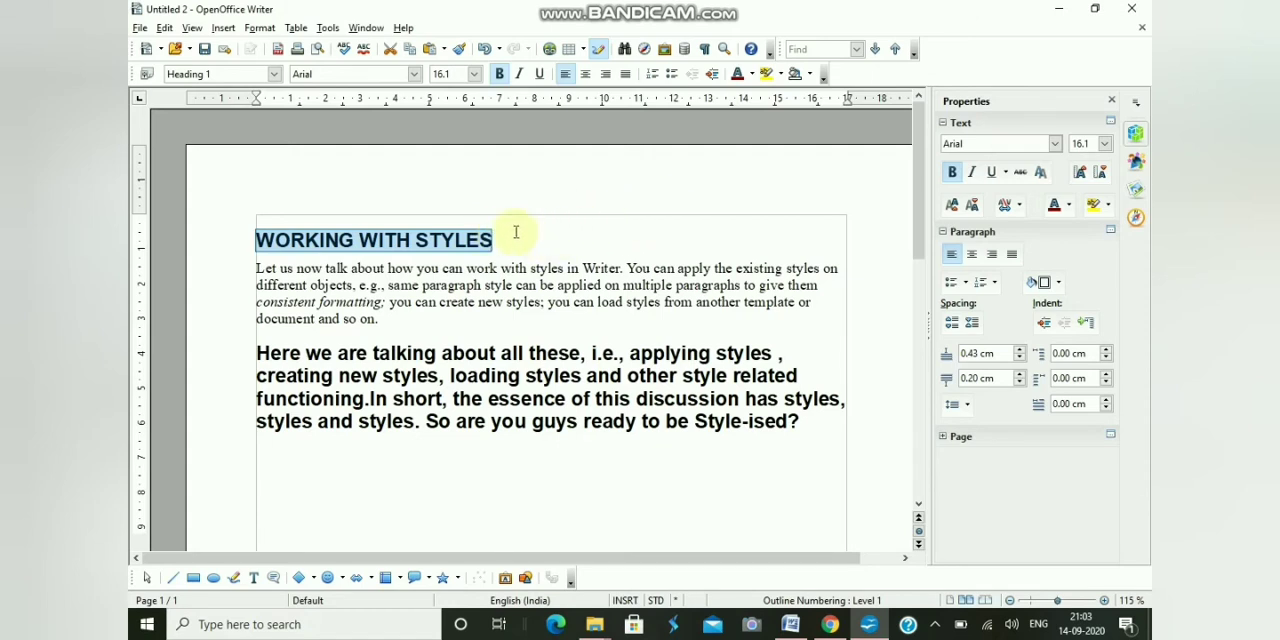
# - Set the heading's font color to Purple in the Character formatting and apply it
pyautogui.click(260, 27)
pyautogui.click(298, 71)
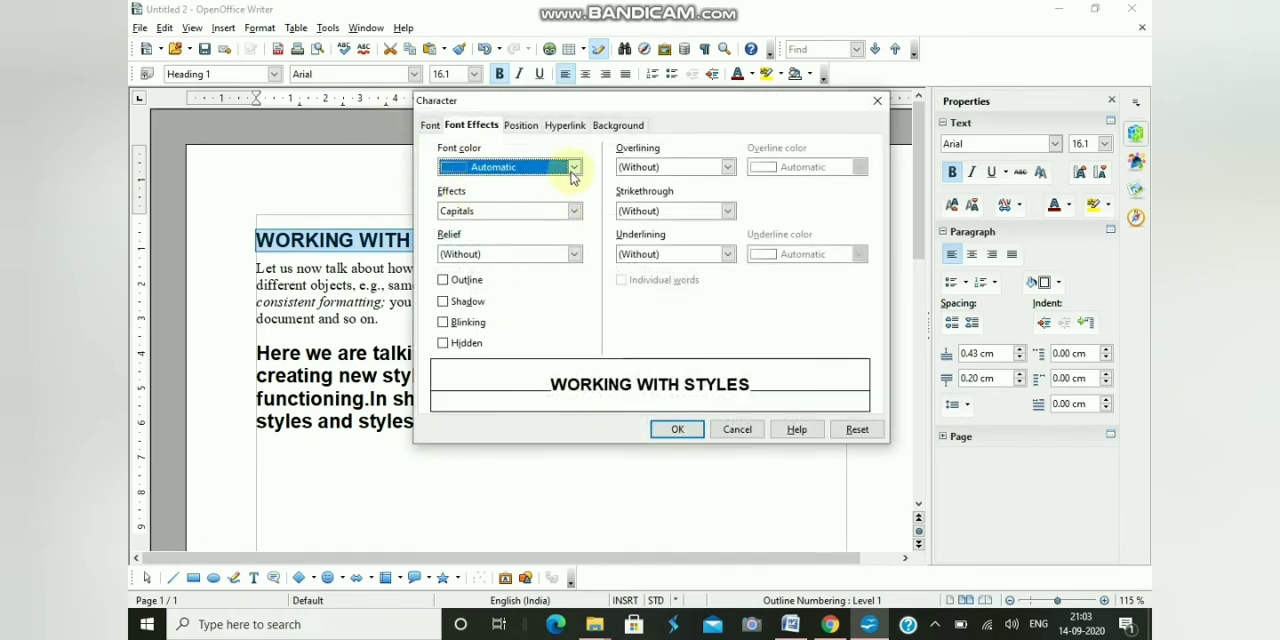
pyautogui.click(575, 168)
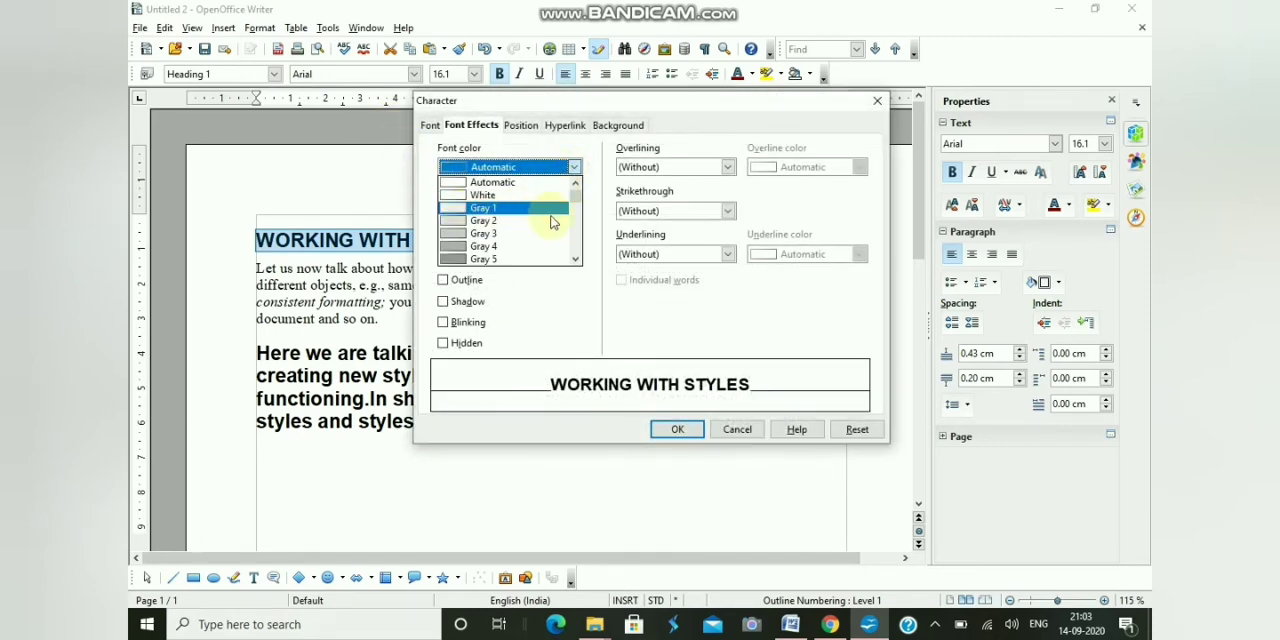
pyautogui.scroll(-4, 575, 258)
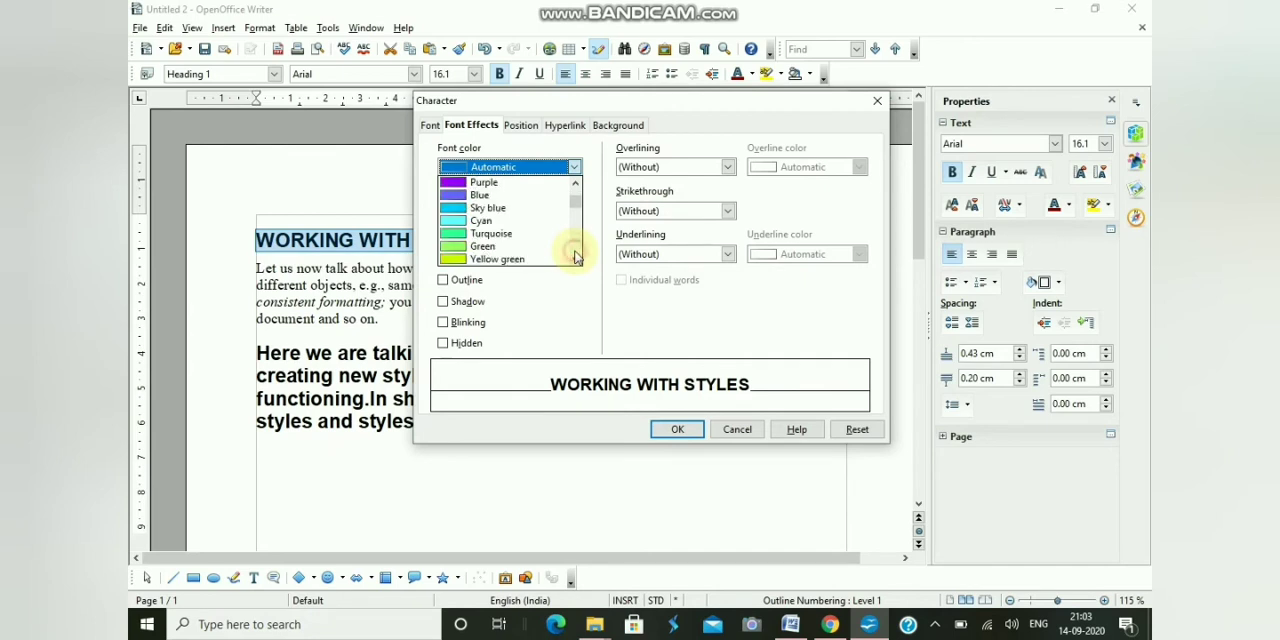
pyautogui.click(461, 183)
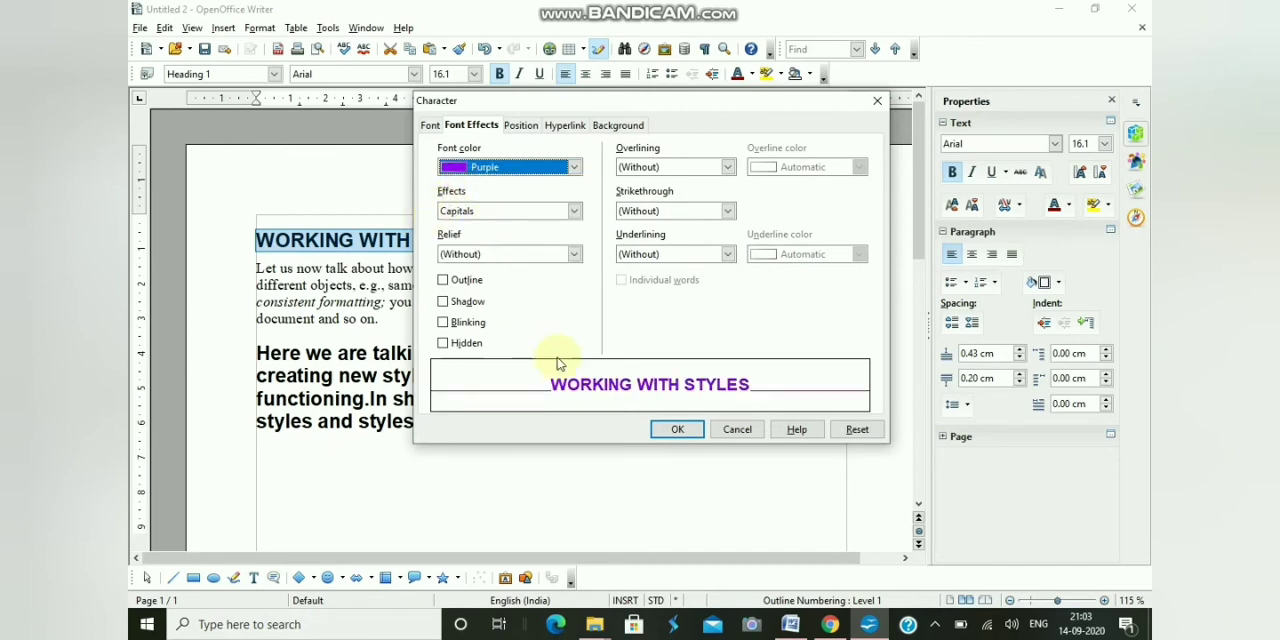
pyautogui.click(672, 429)
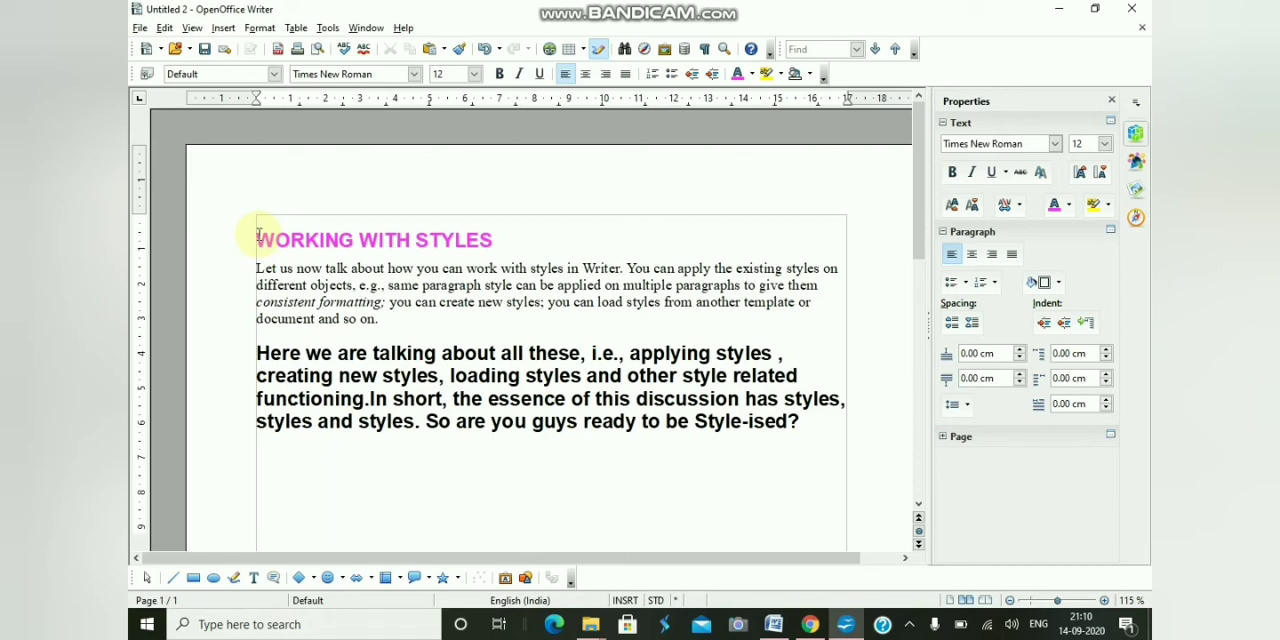
# - Copy the heading's formatting onto both body paragraphs with the Format Paintbrush
pyautogui.moveTo(257, 238); pyautogui.dragTo(497, 242)
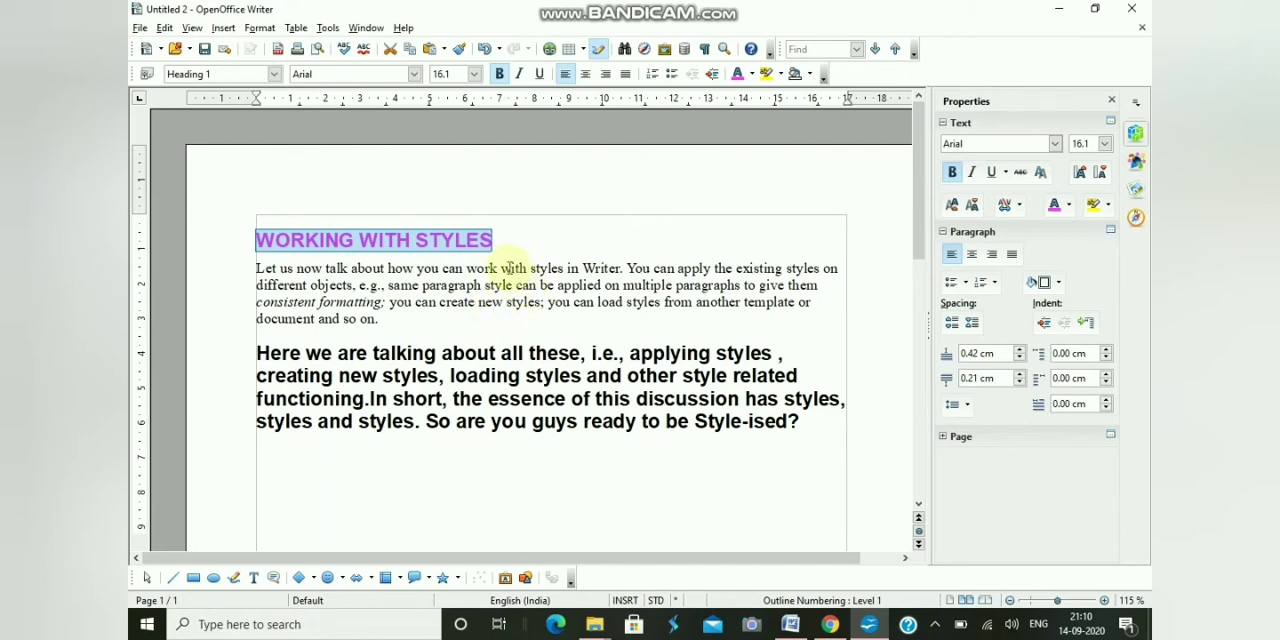
pyautogui.click(458, 50)
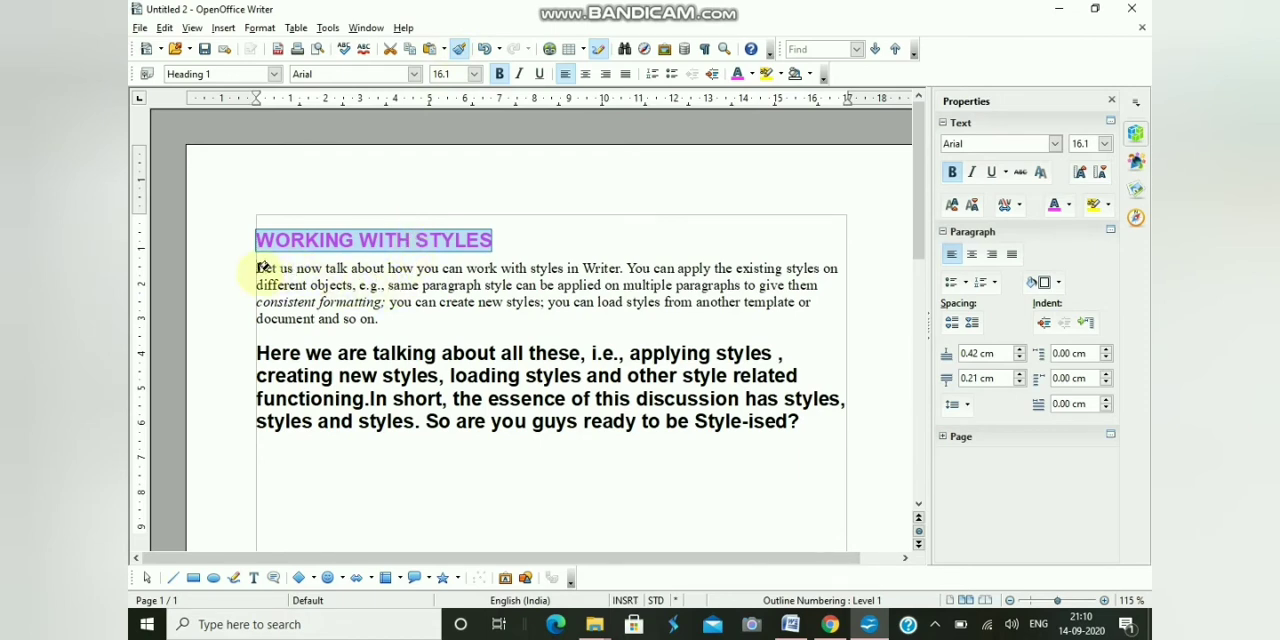
pyautogui.moveTo(262, 266)
pyautogui.mouseDown()
pyautogui.moveTo(337, 286)
pyautogui.moveTo(354, 357)
pyautogui.moveTo(483, 447)
pyautogui.moveTo(728, 447)
pyautogui.mouseUp()
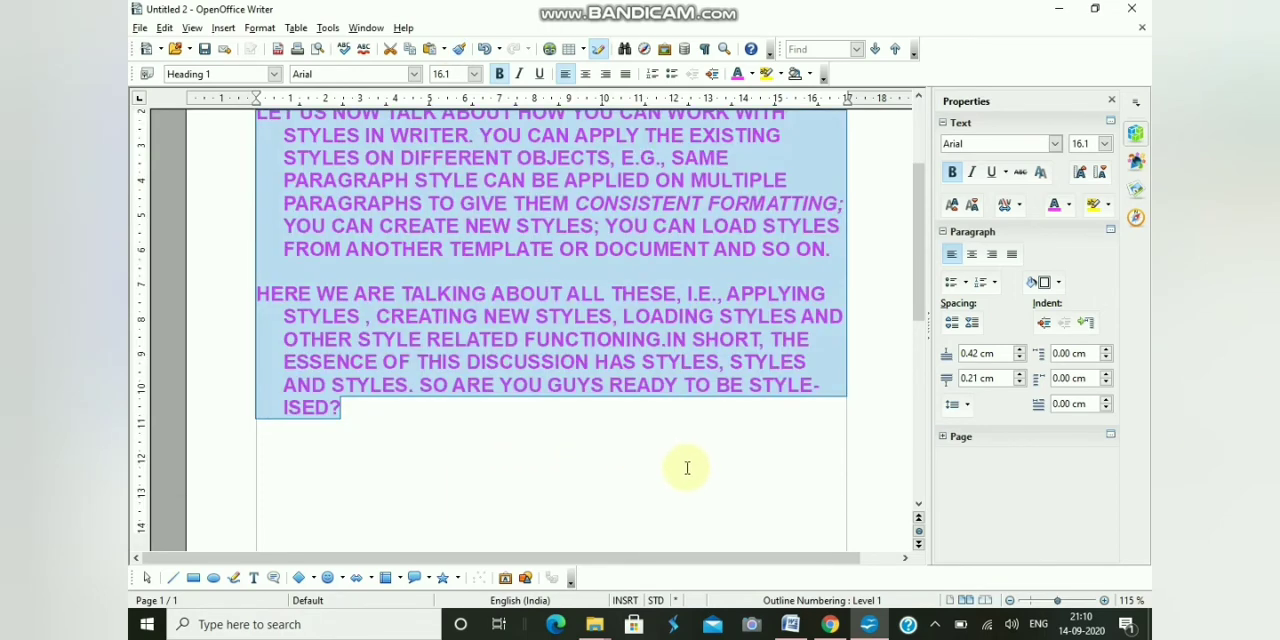
pyautogui.scroll(1, 687, 467)
pyautogui.click(689, 478)
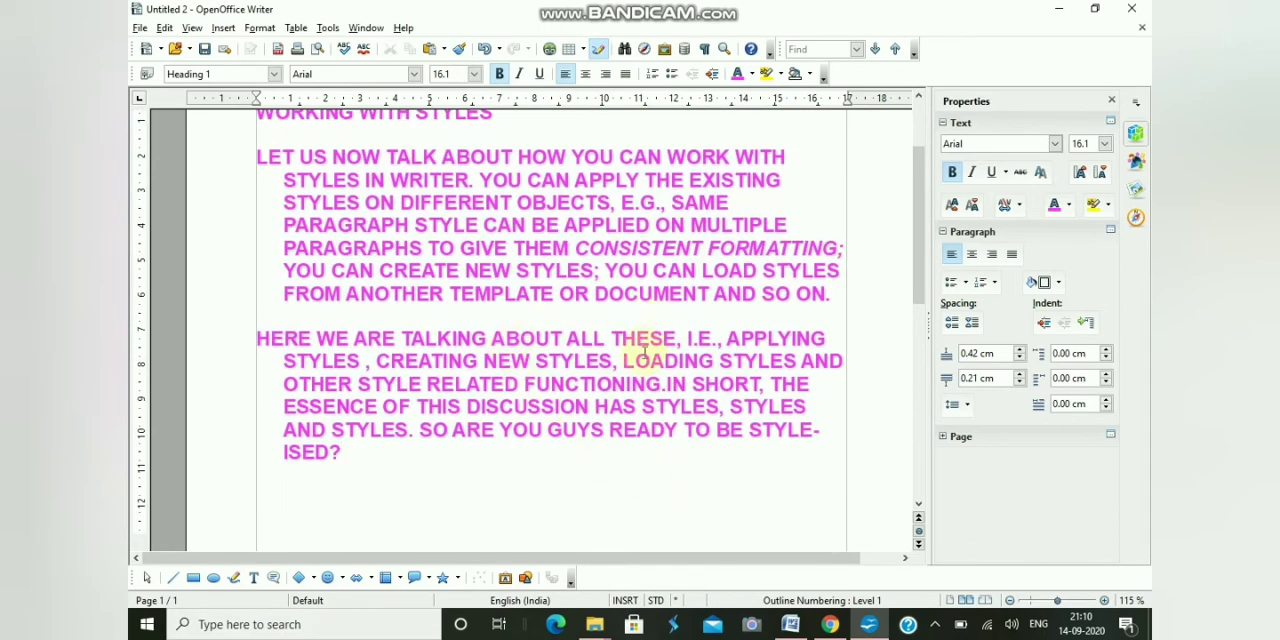
pyautogui.scroll(2, 645, 350)
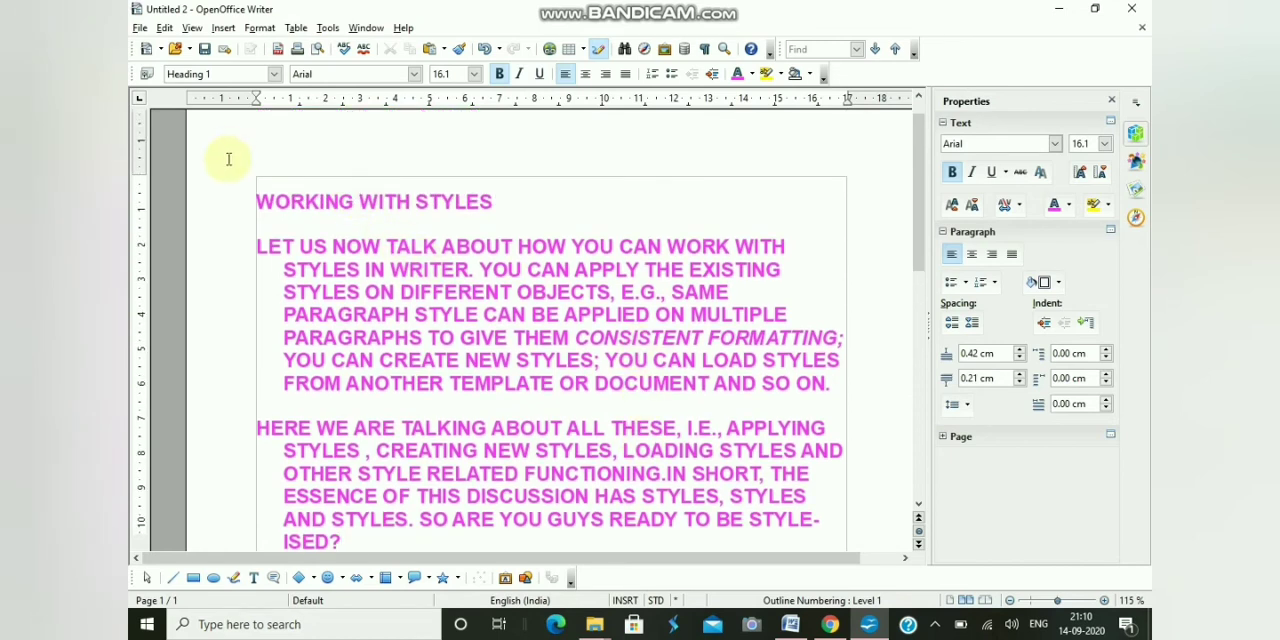
pyautogui.click(493, 202)
pyautogui.moveTo(493, 202); pyautogui.dragTo(254, 202)
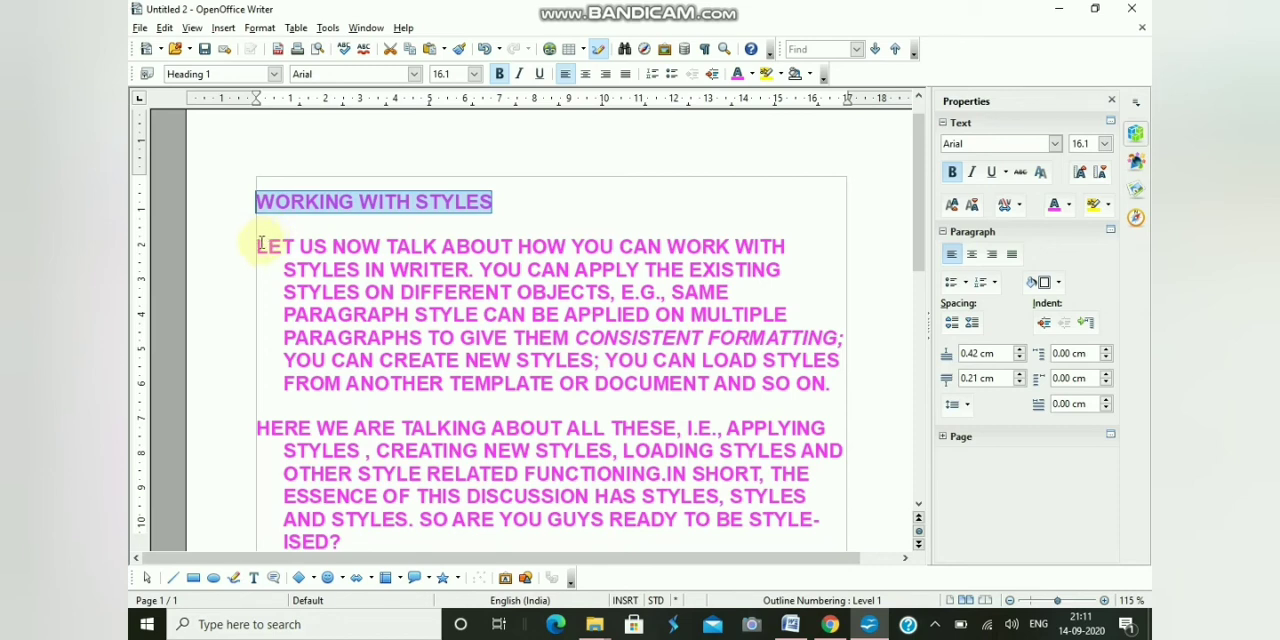
# - Try centered and right alignment on the first body paragraph and finally make it justified
pyautogui.moveTo(258, 244); pyautogui.dragTo(827, 387)
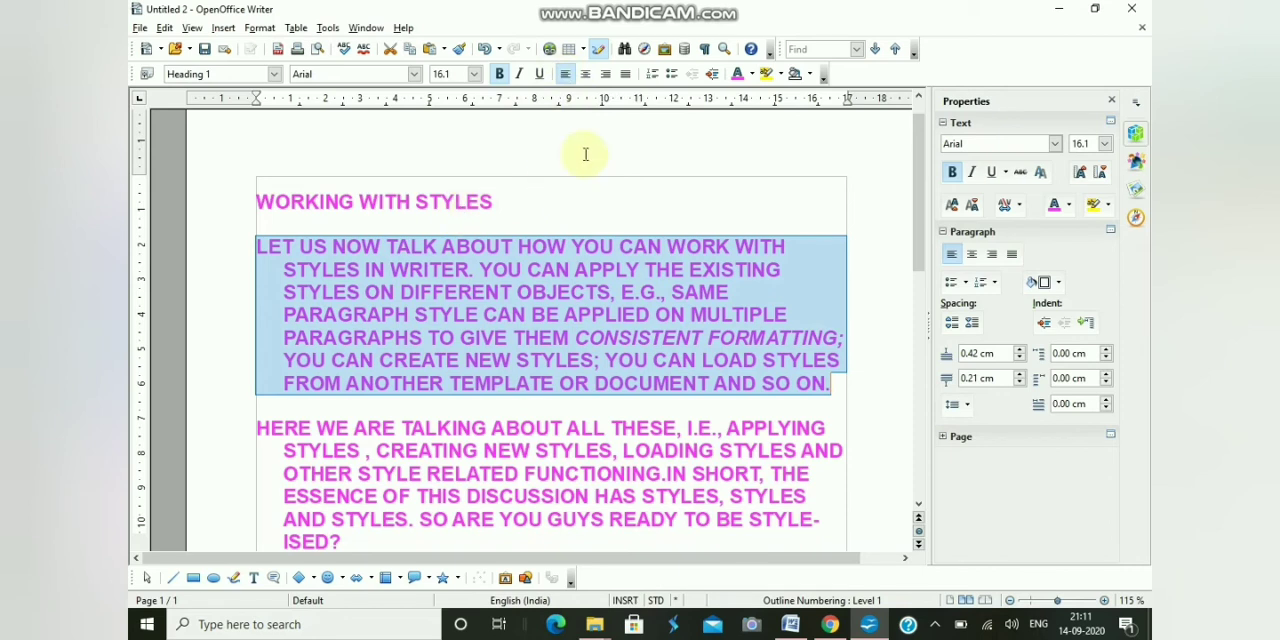
pyautogui.click(586, 80)
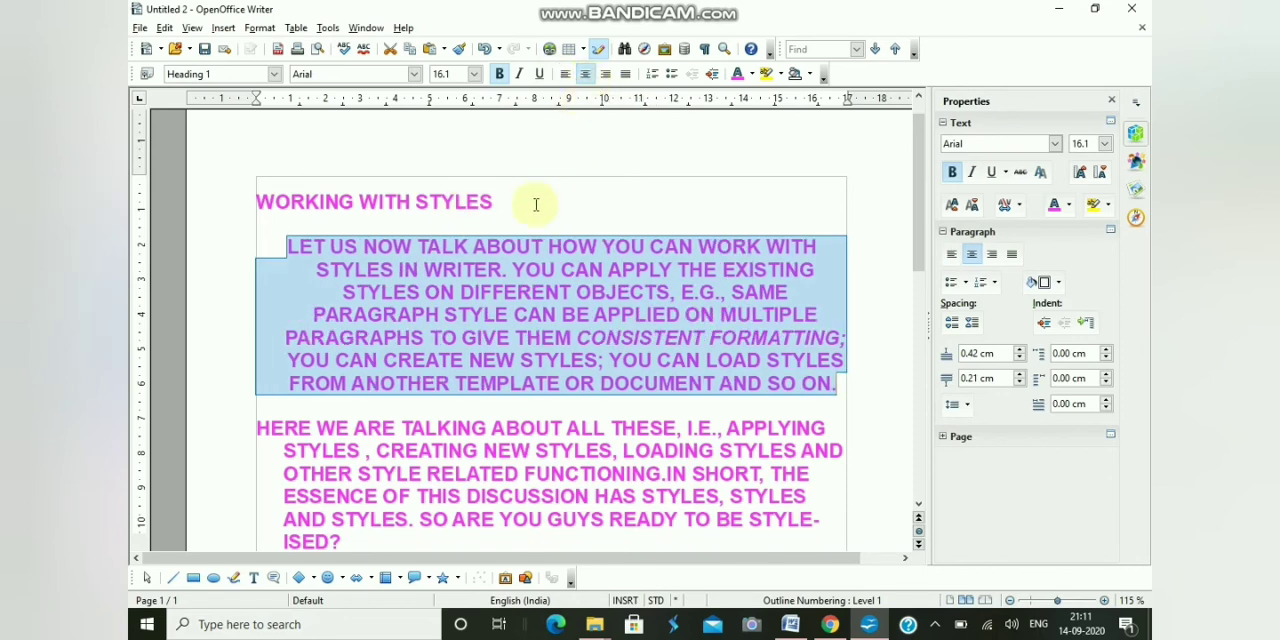
pyautogui.click(606, 78)
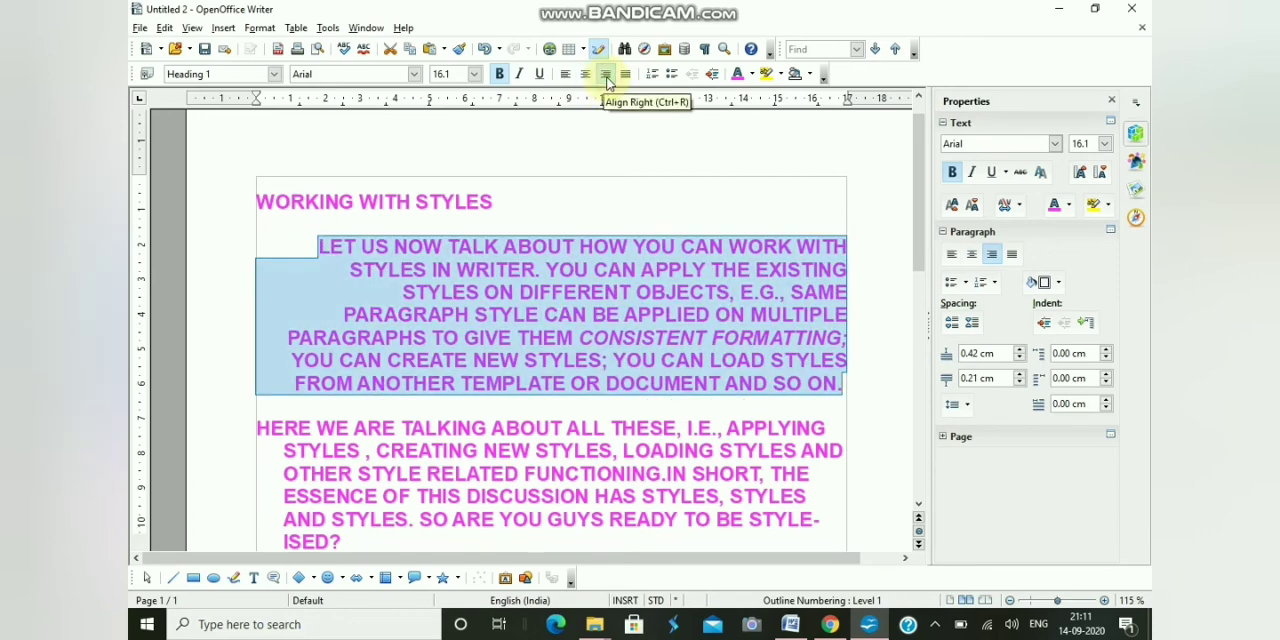
pyautogui.click(624, 76)
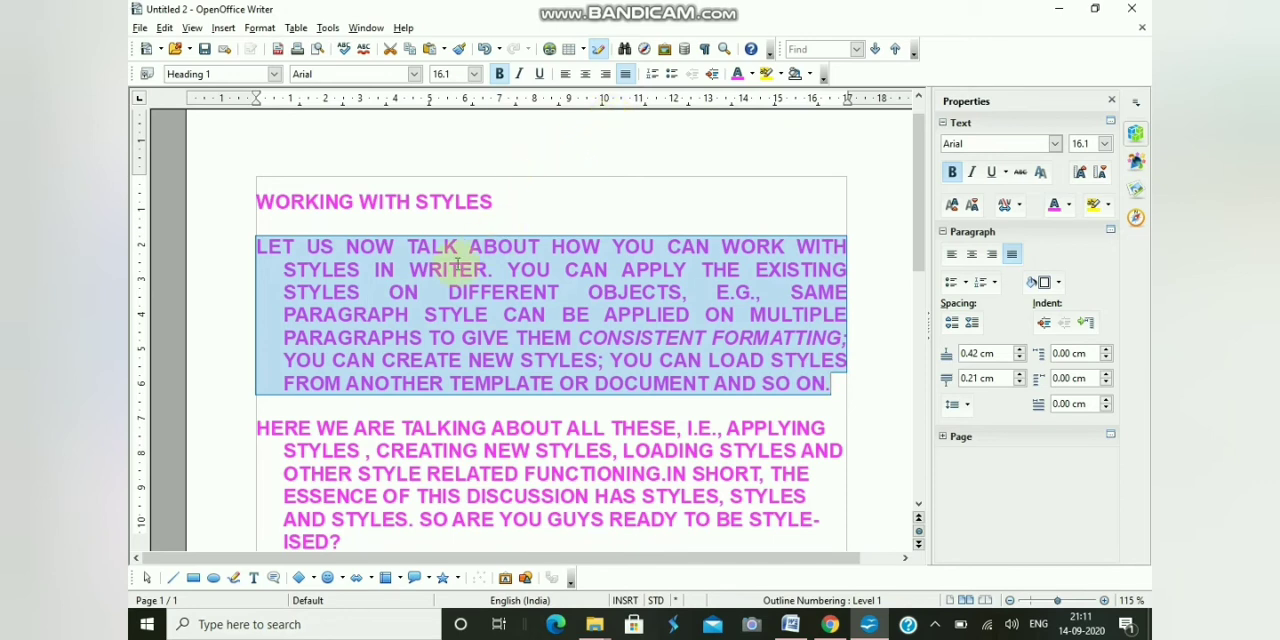
pyautogui.click(325, 255)
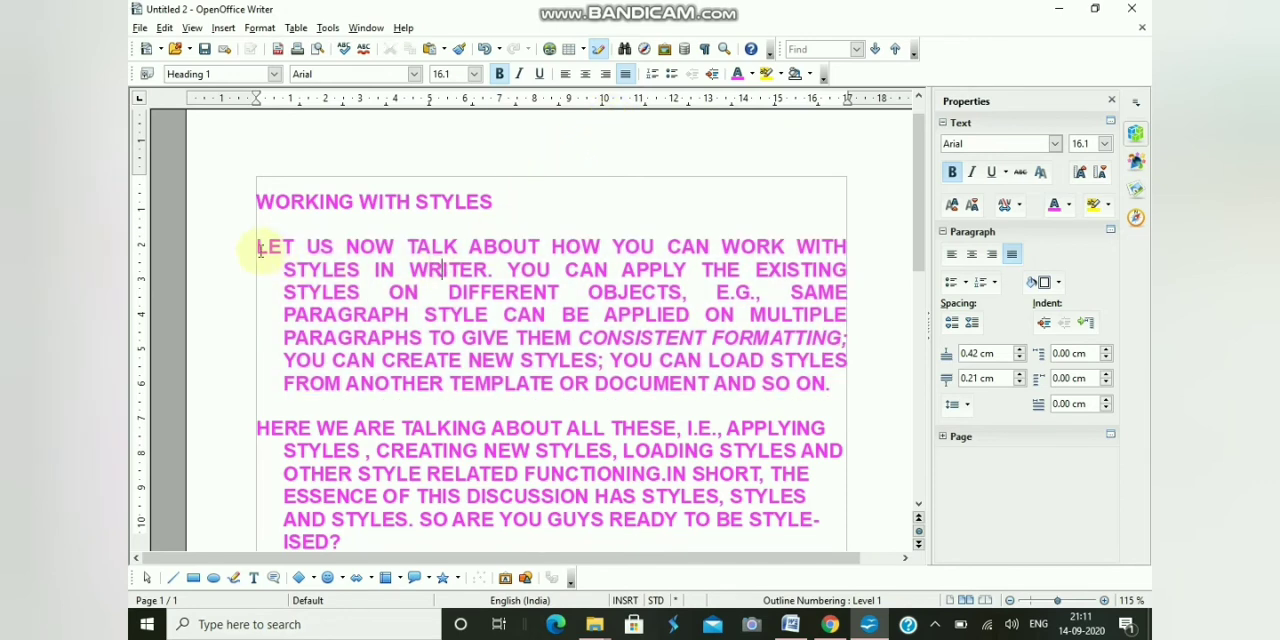
# - Select the first line of the first body paragraph, increase its indent and decrease it again
pyautogui.moveTo(262, 249); pyautogui.dragTo(695, 244)
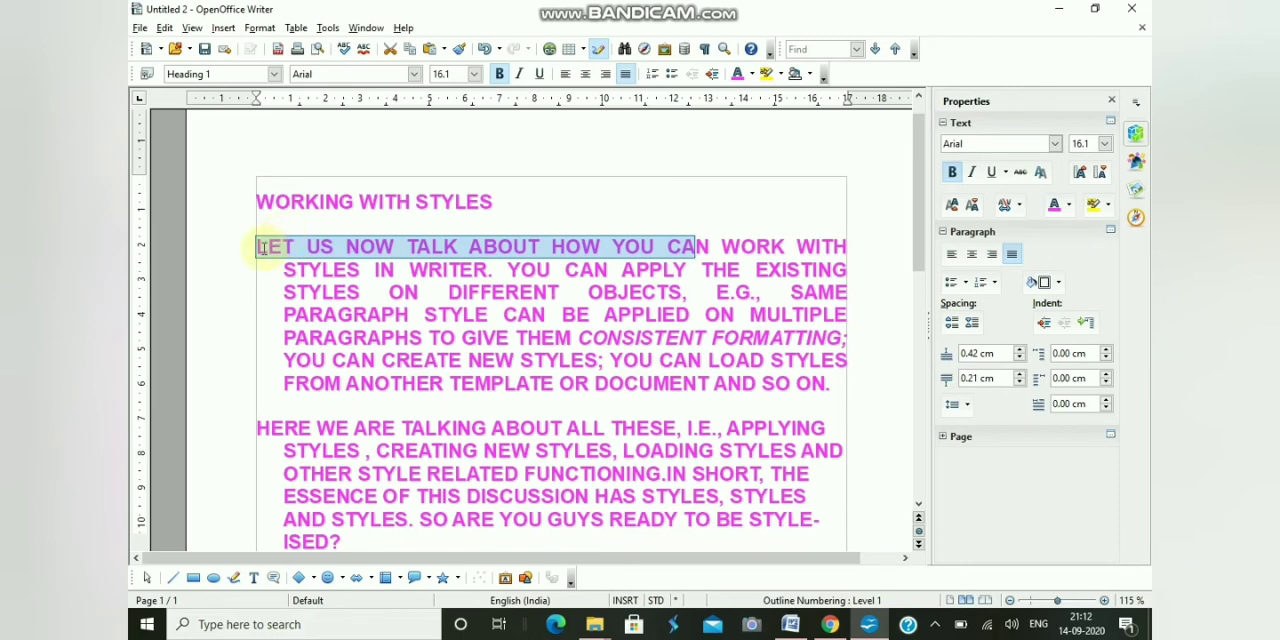
pyautogui.moveTo(261, 246); pyautogui.dragTo(846, 246)
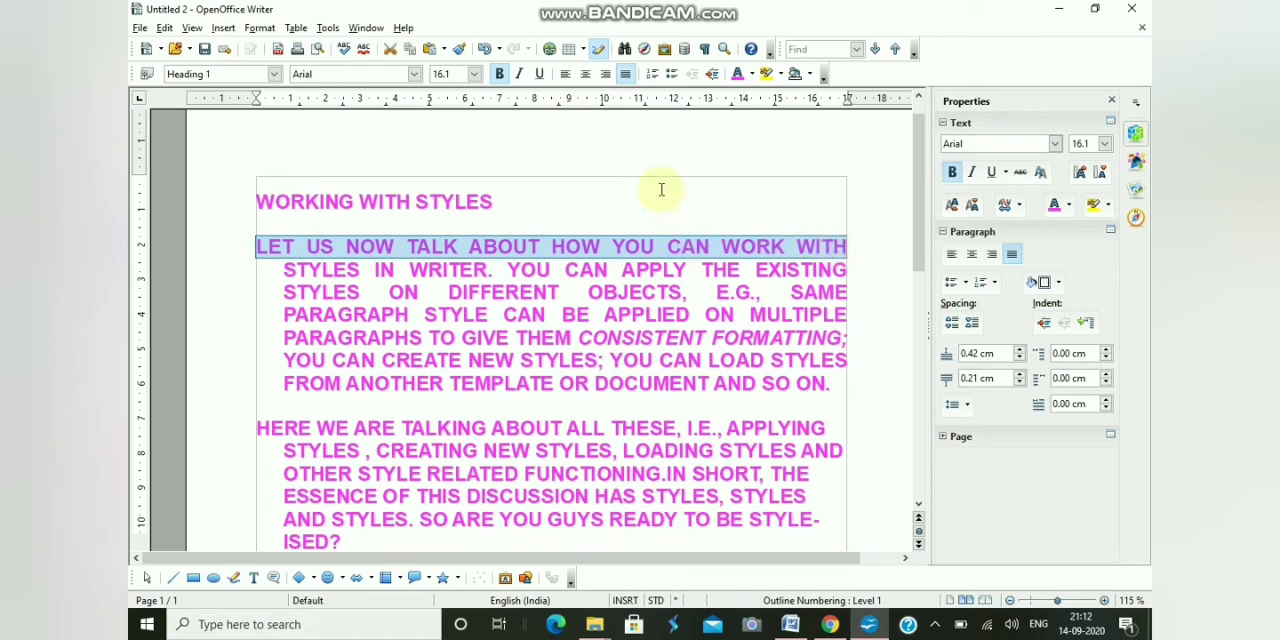
pyautogui.click(712, 76)
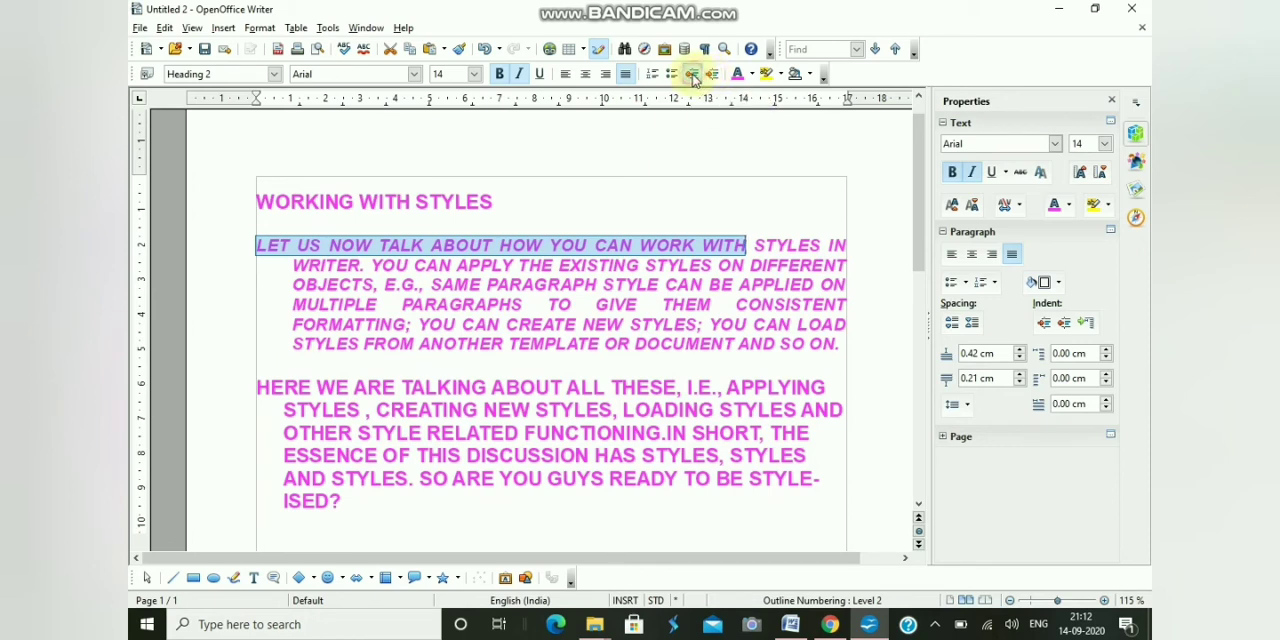
pyautogui.click(692, 76)
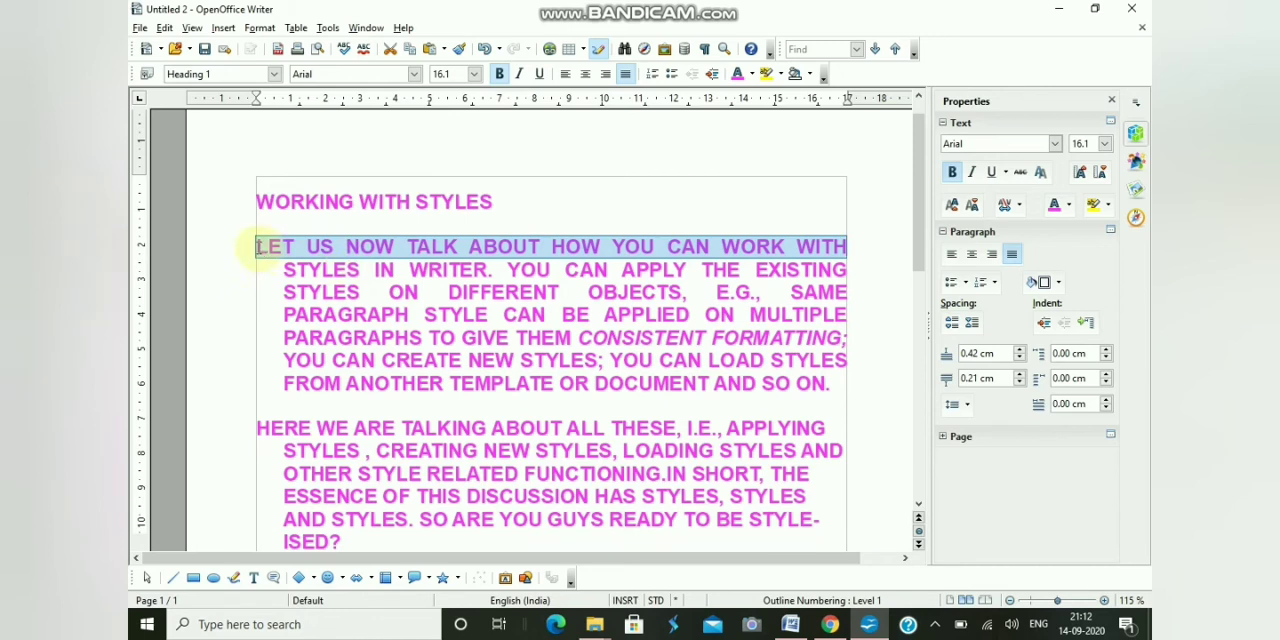
# - Undo the accidental move of the first line's text within the first body paragraph
pyautogui.moveTo(257, 247); pyautogui.dragTo(303, 271)
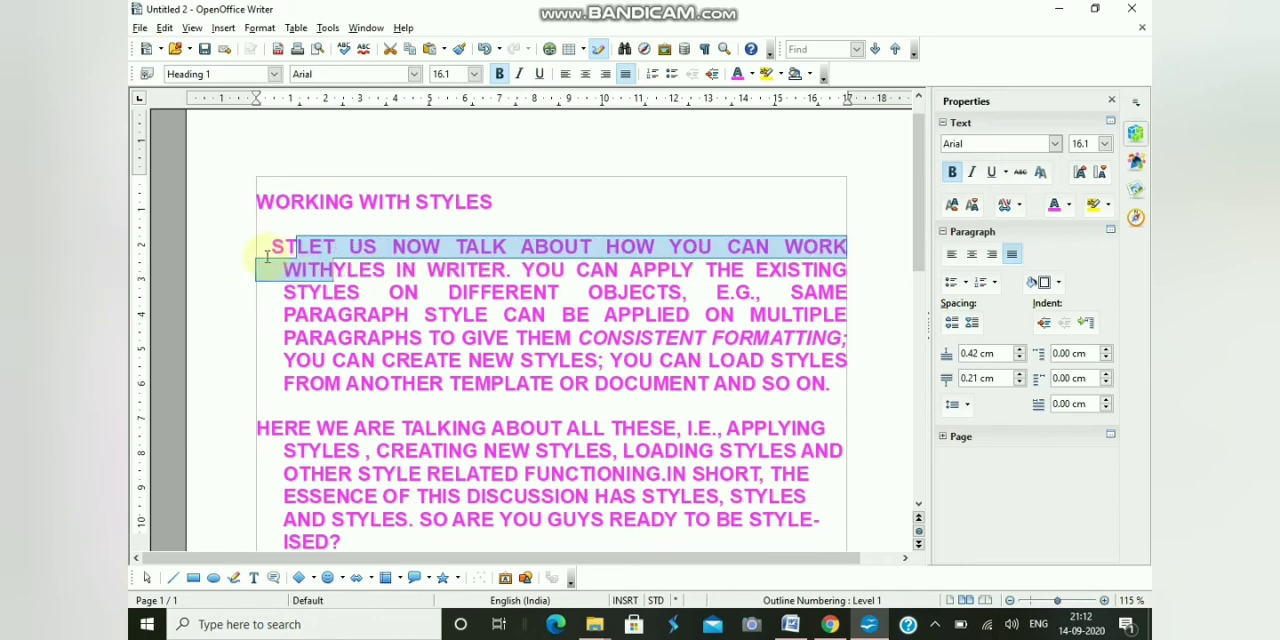
pyautogui.click(165, 27)
pyautogui.click(181, 48)
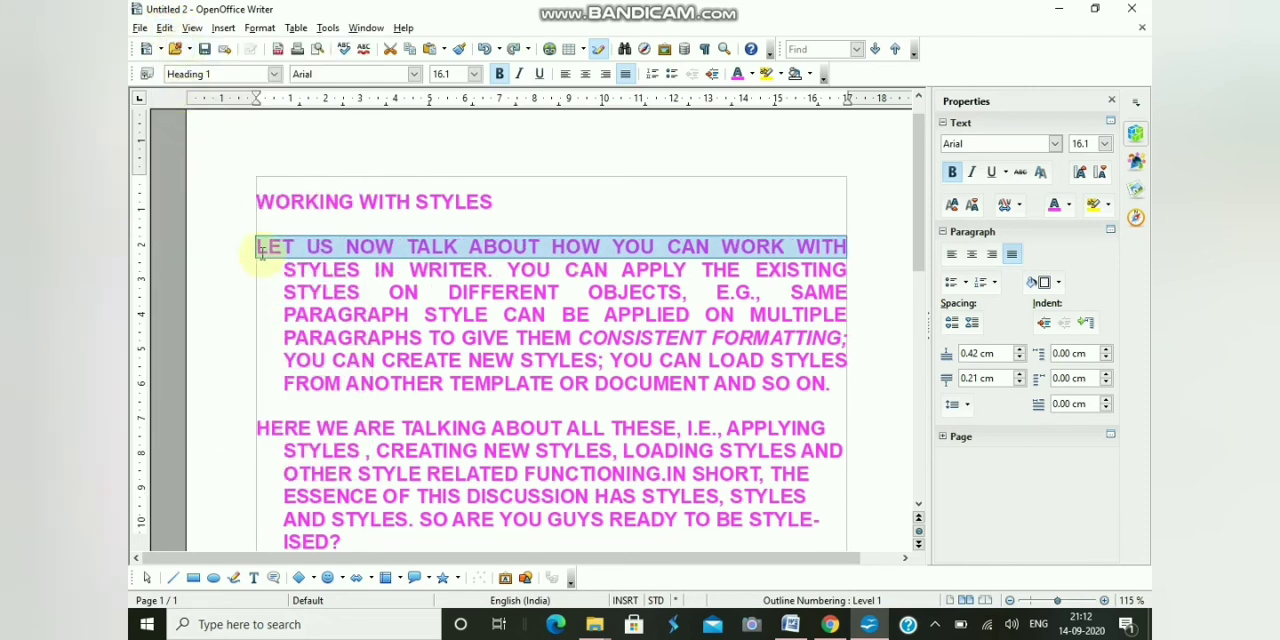
# - Select the whole first body paragraph and set its line spacing to Double in the paragraph settings
pyautogui.click(262, 252)
pyautogui.moveTo(257, 246); pyautogui.dragTo(767, 390)
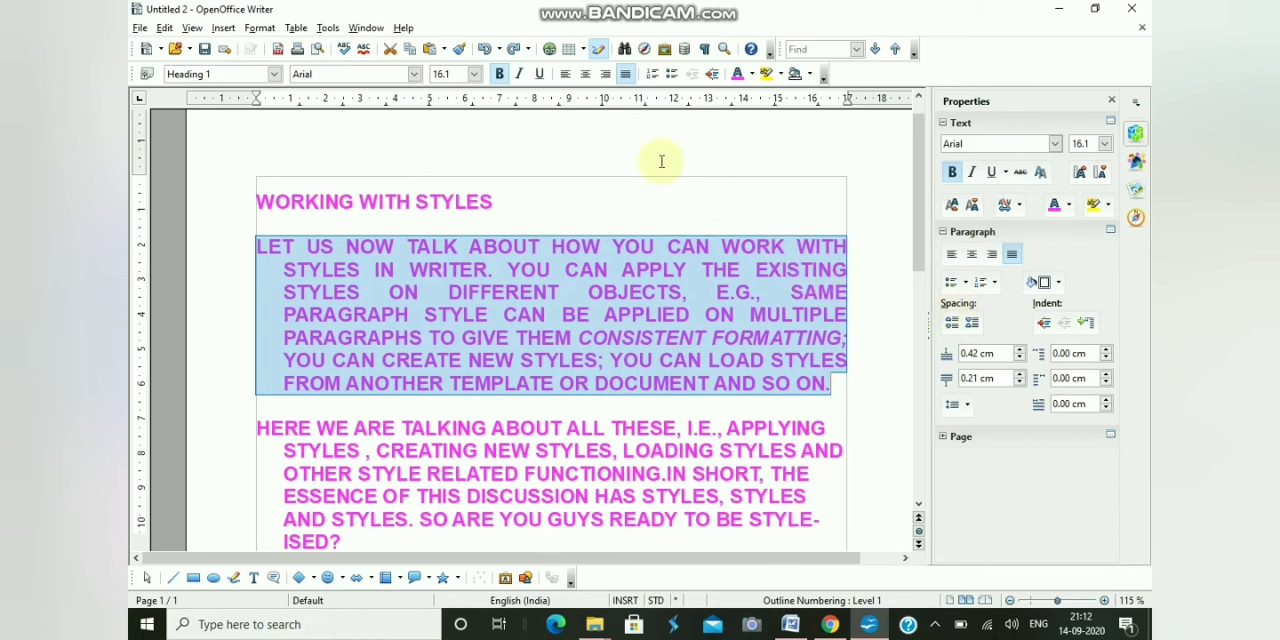
pyautogui.click(268, 30)
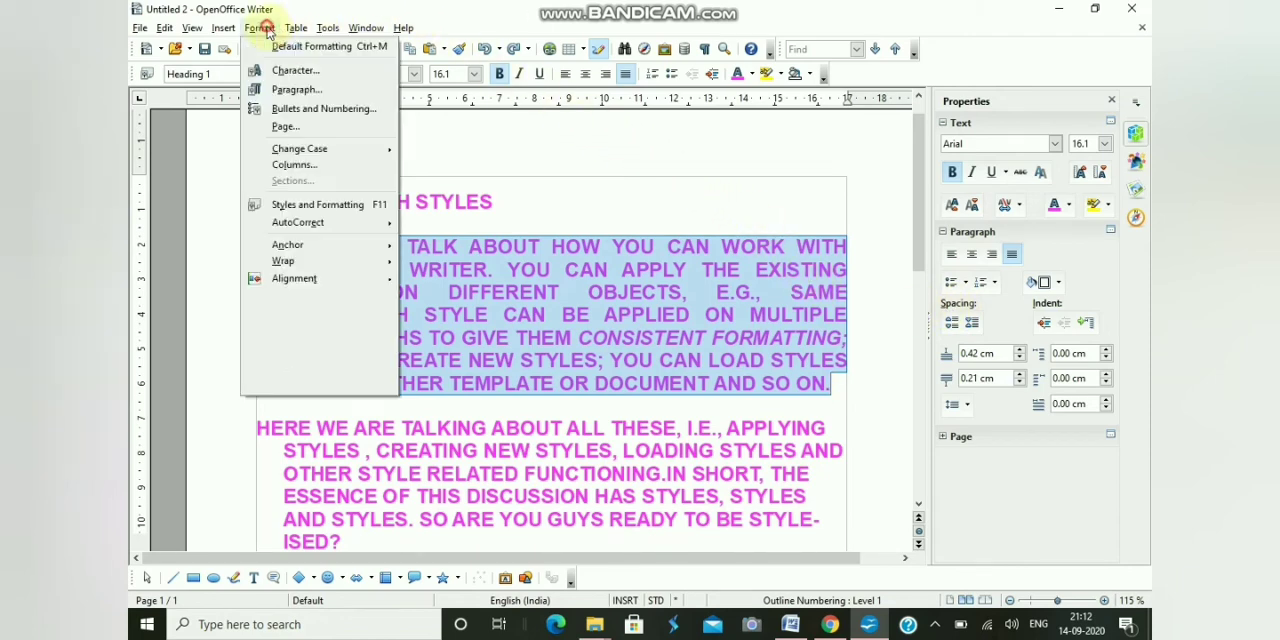
pyautogui.click(279, 89)
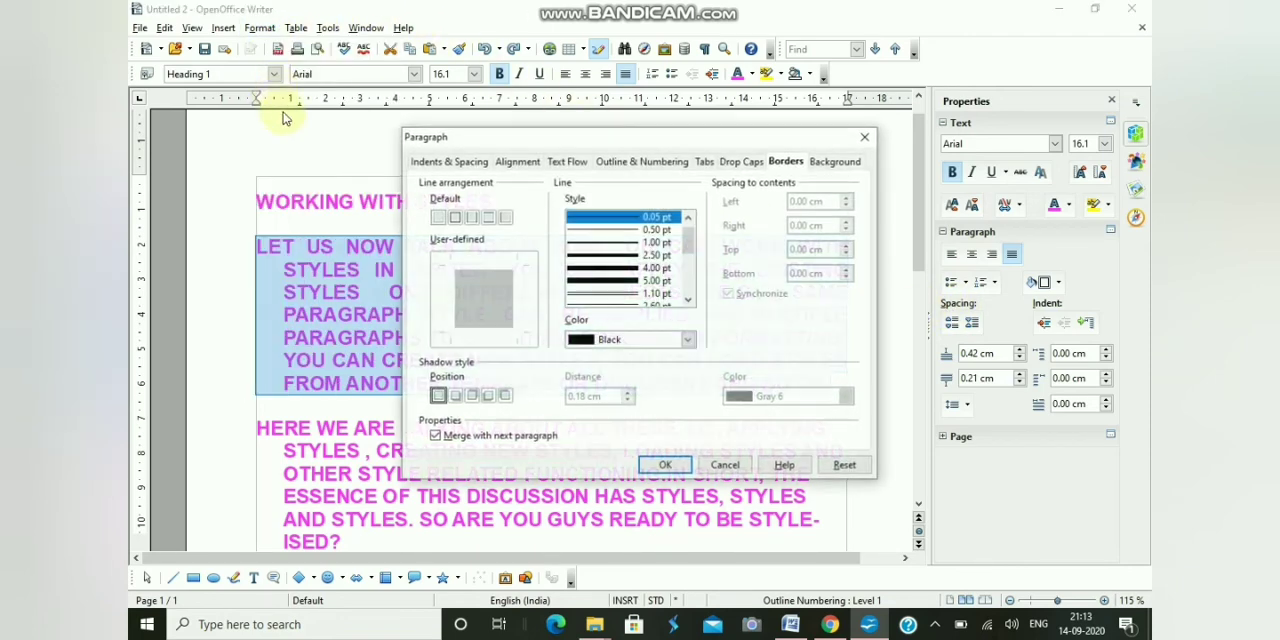
pyautogui.click(426, 162)
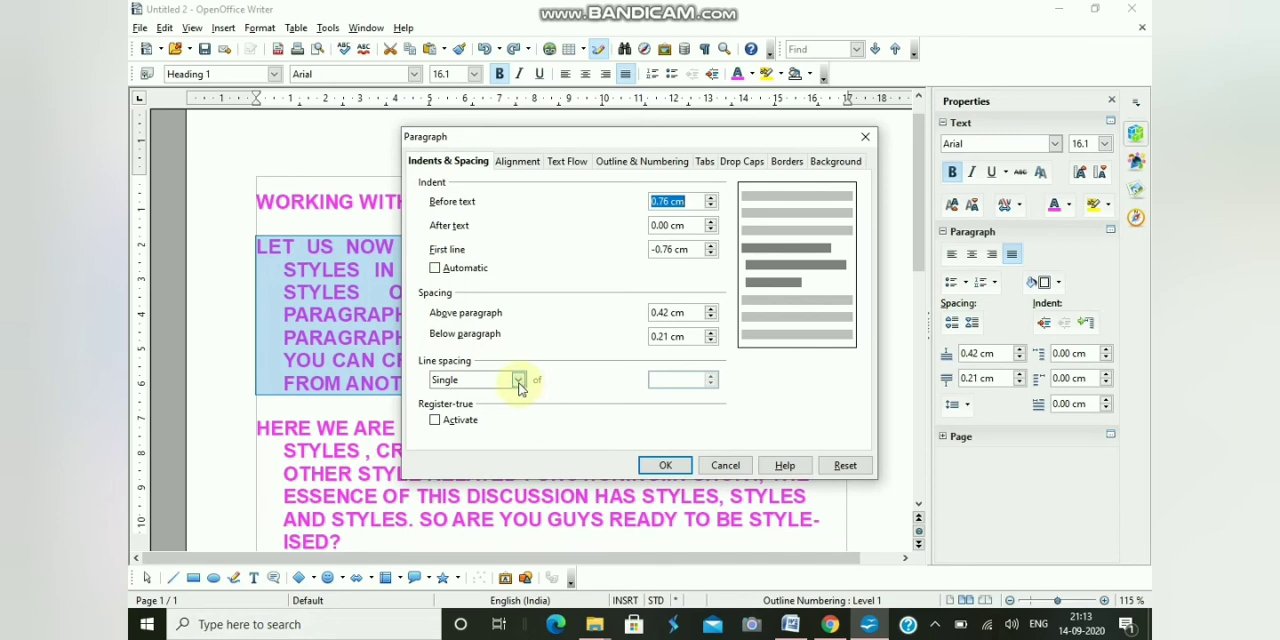
pyautogui.click(518, 382)
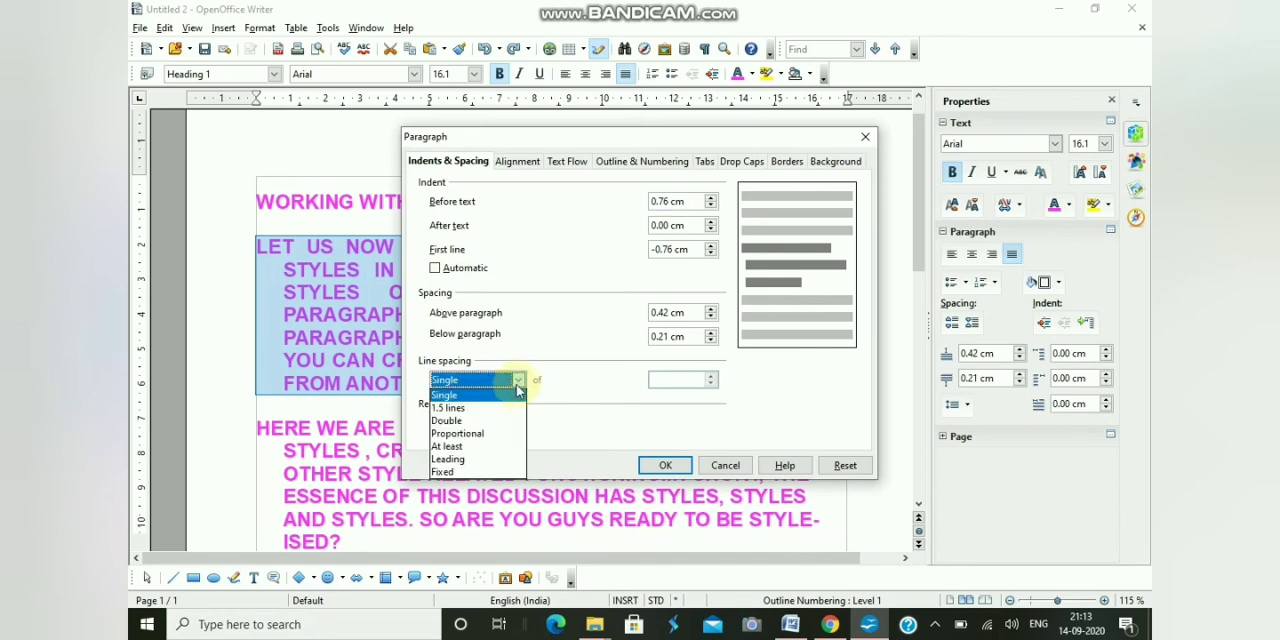
pyautogui.click(462, 420)
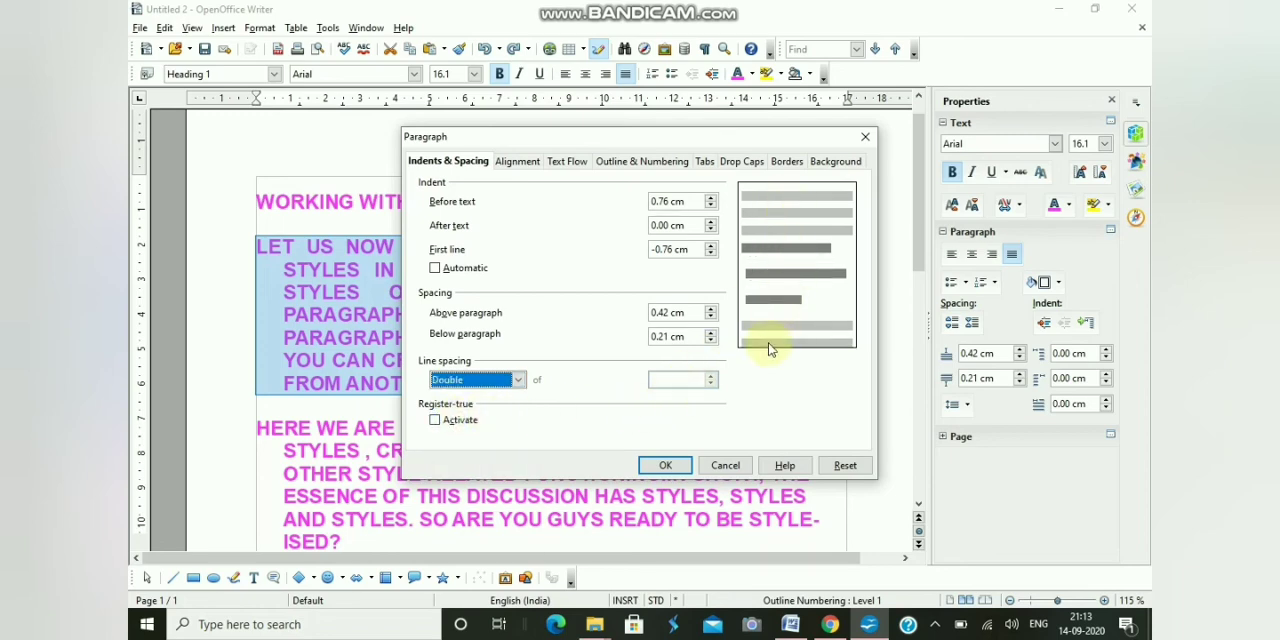
pyautogui.click(665, 465)
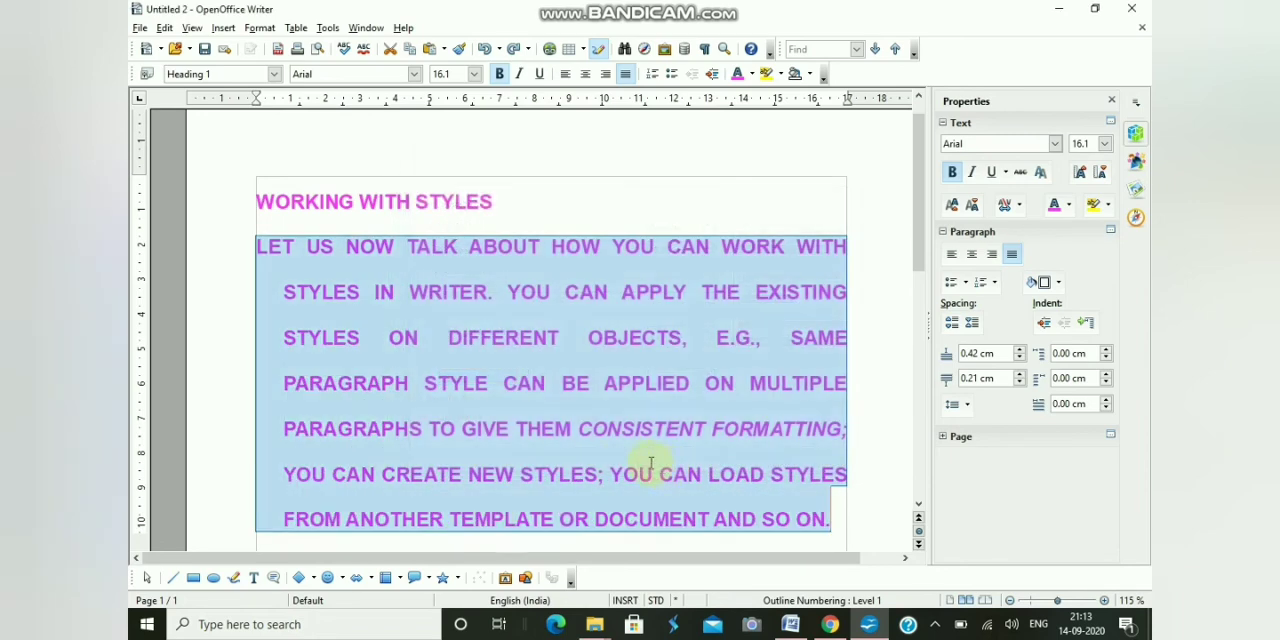
pyautogui.scroll(-1, 593, 392)
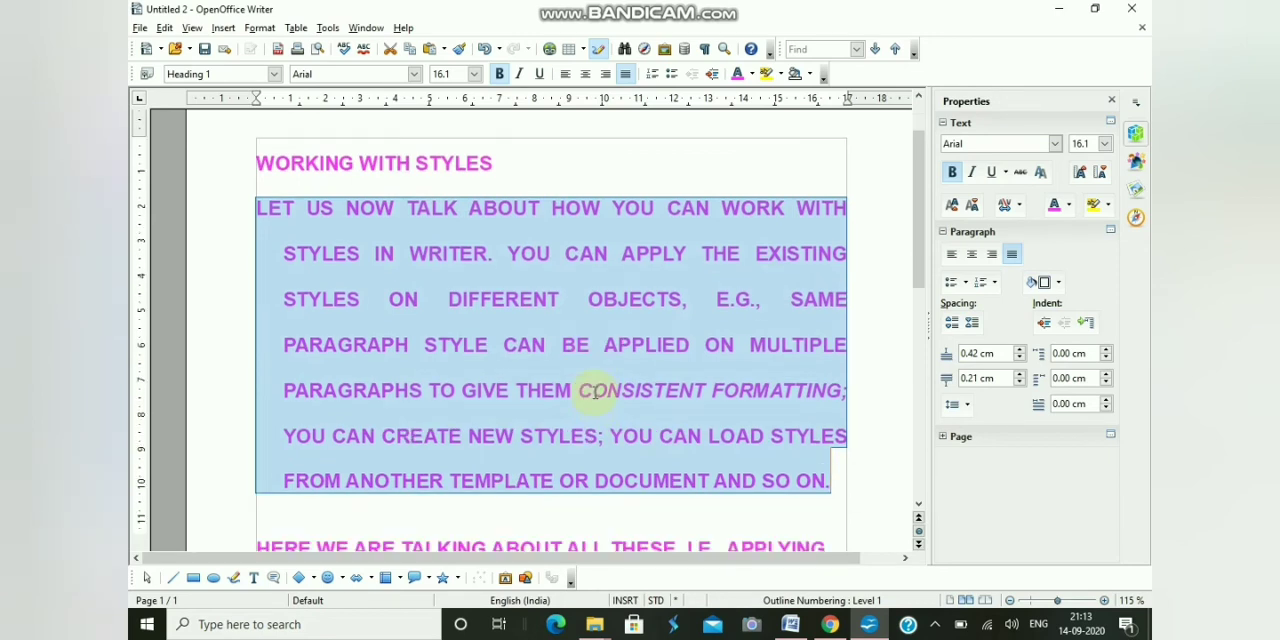
pyautogui.click(546, 236)
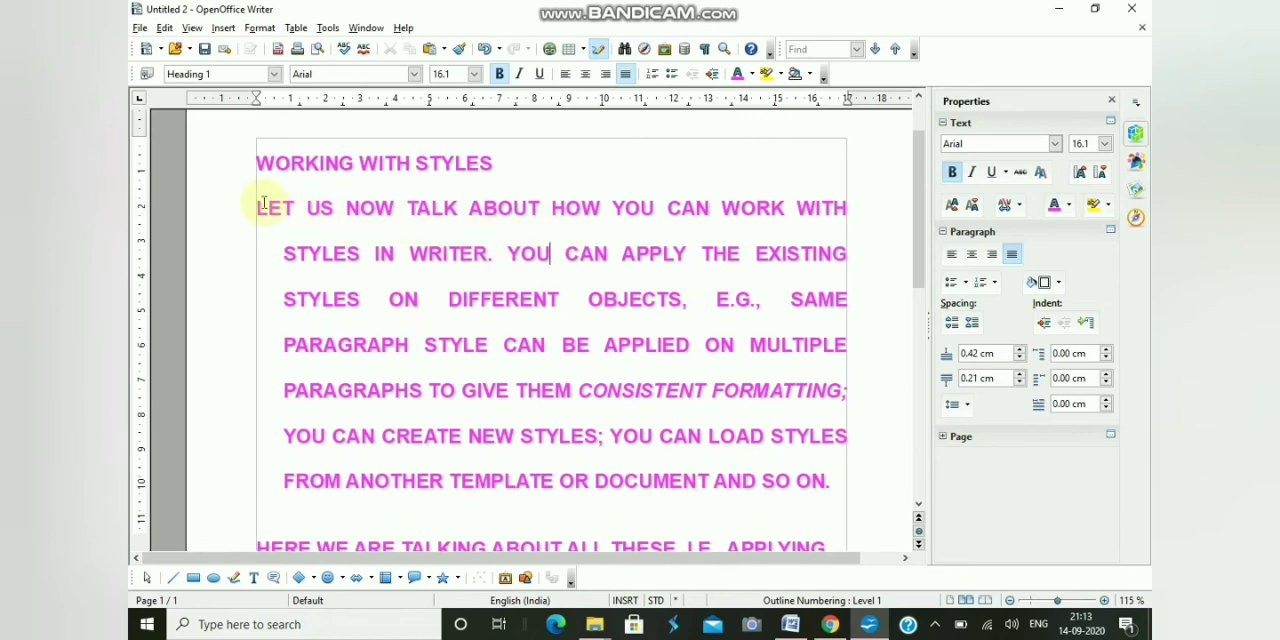
# - Reselect the whole first body paragraph and choose a box border on all four sides in its paragraph settings
pyautogui.moveTo(257, 206); pyautogui.dragTo(814, 337)
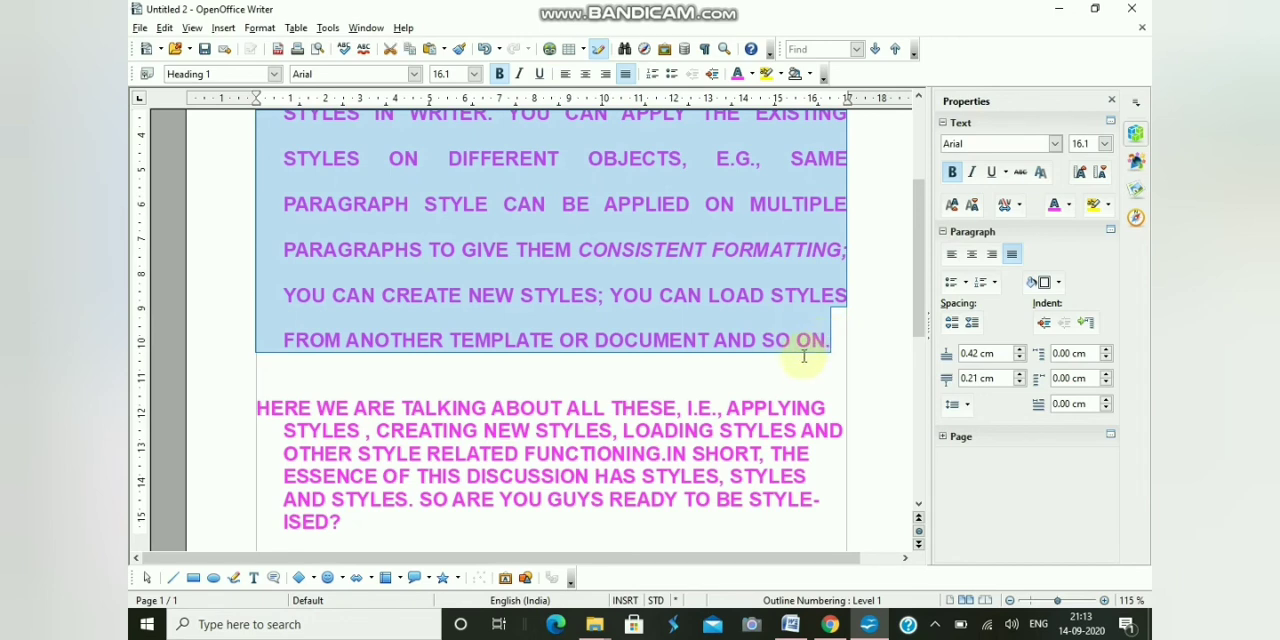
pyautogui.scroll(1, 803, 355)
pyautogui.scroll(1, 728, 345)
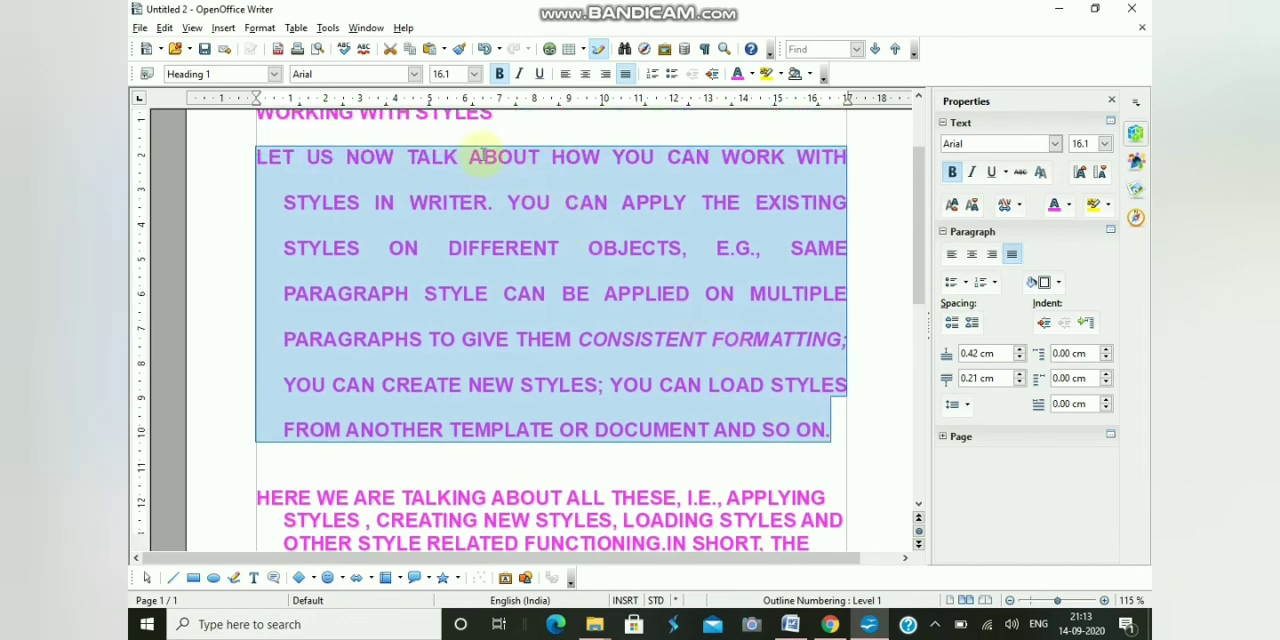
pyautogui.click(268, 29)
pyautogui.click(278, 89)
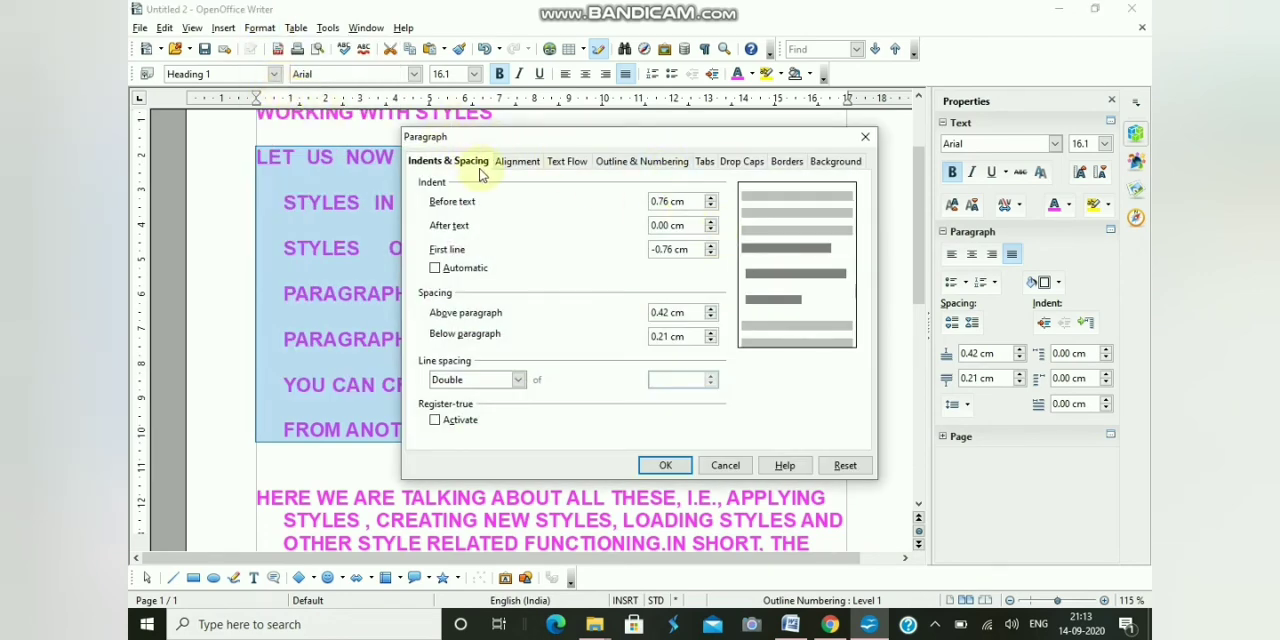
pyautogui.click(788, 163)
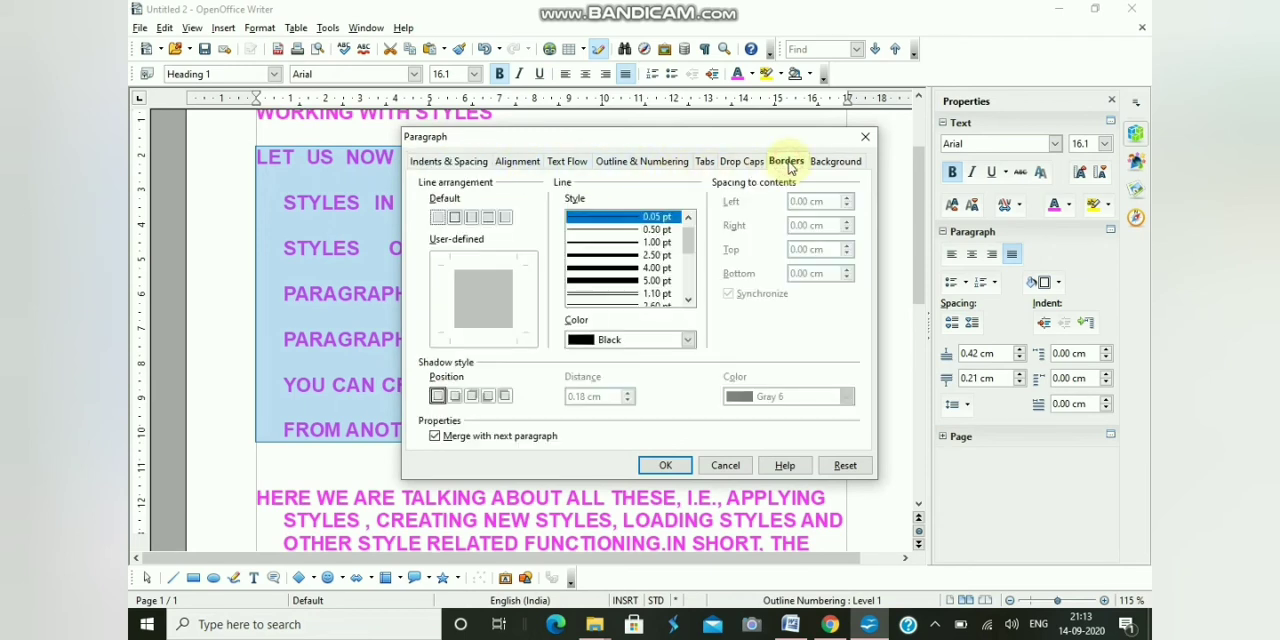
pyautogui.click(455, 219)
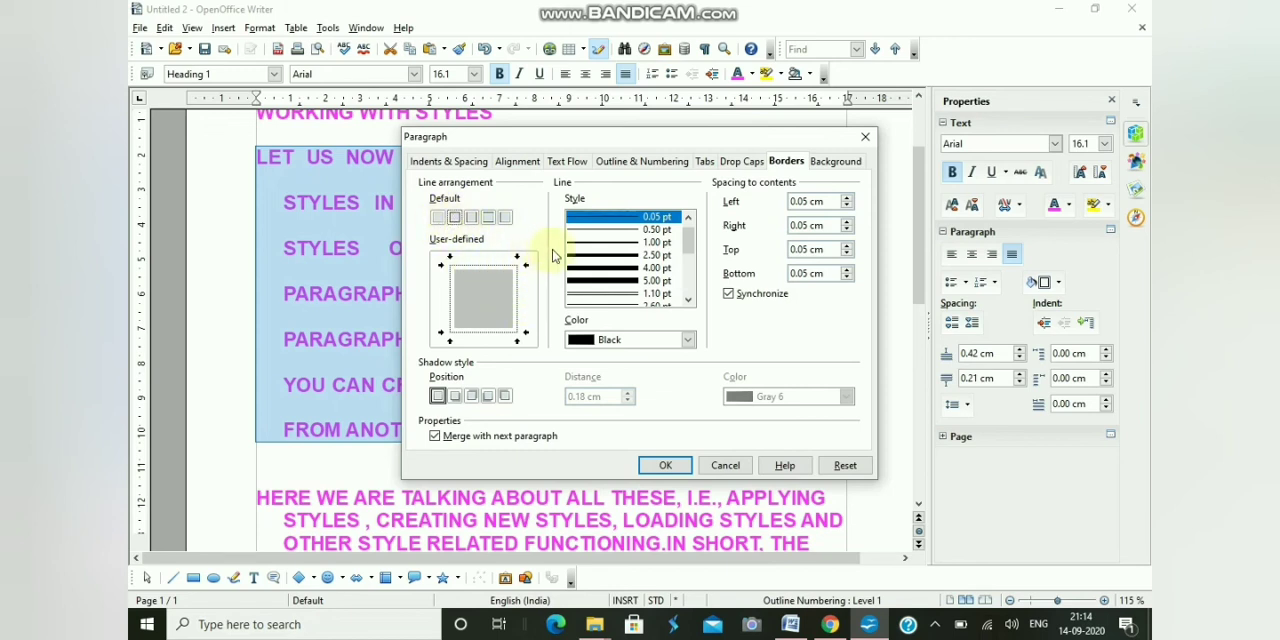
# - Try the 1.10 pt border line style, settle on 2.50 pt in orange, and apply the border to the paragraph
pyautogui.click(607, 258)
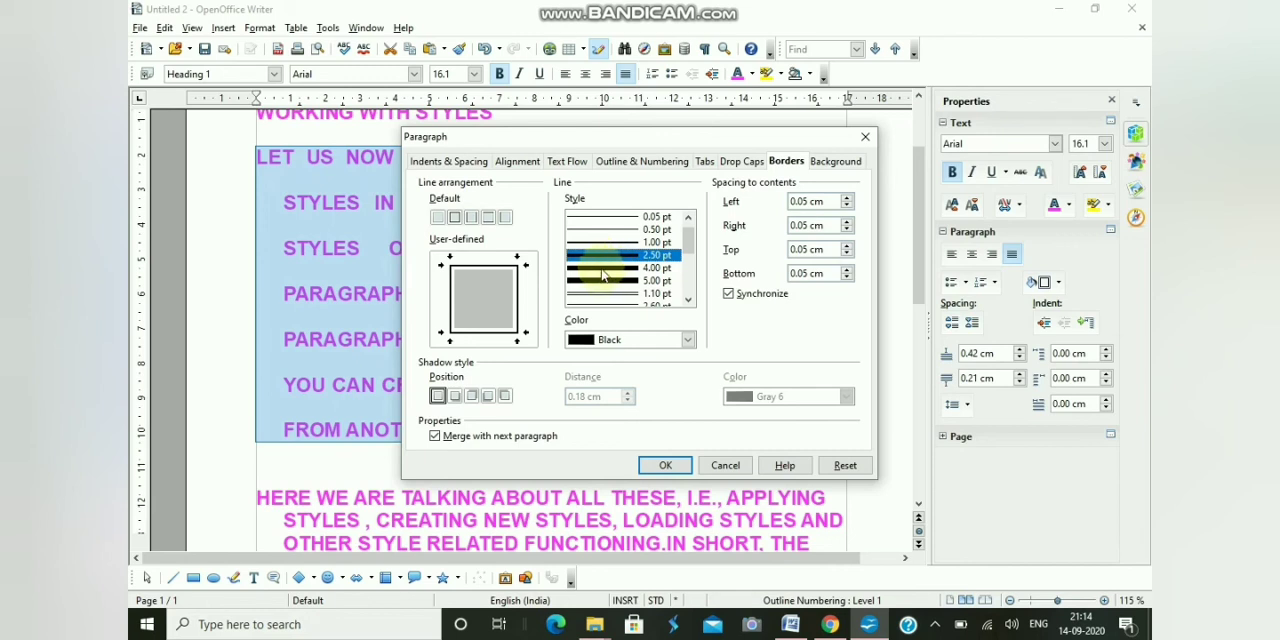
pyautogui.click(600, 294)
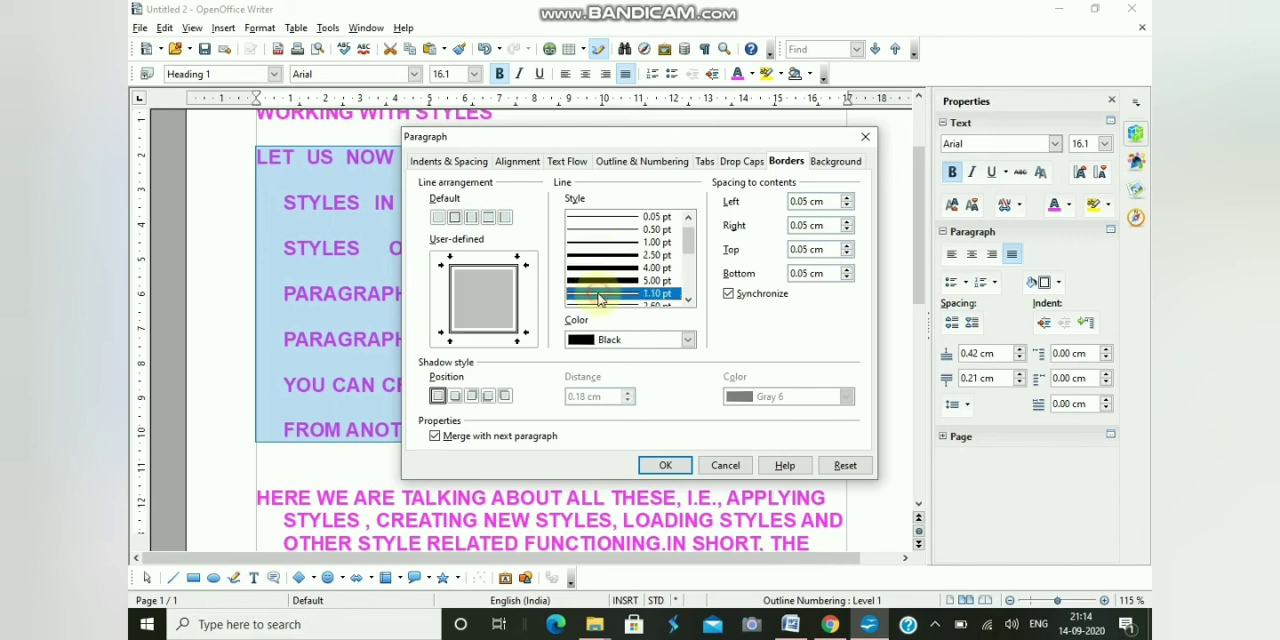
pyautogui.click(603, 256)
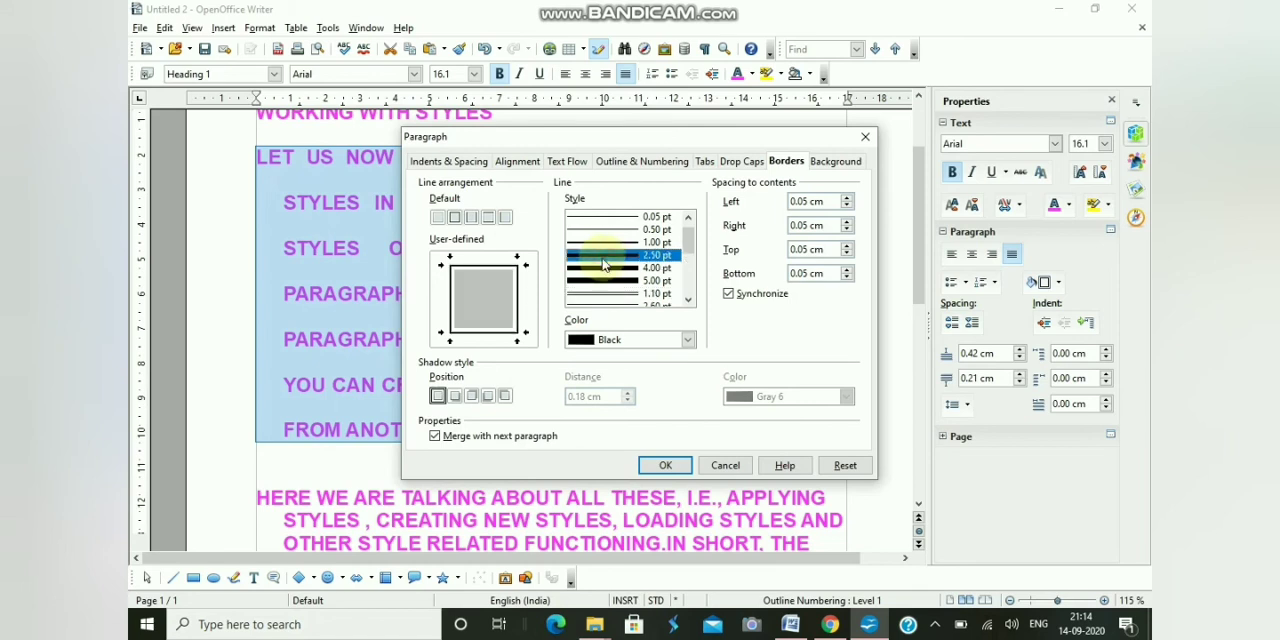
pyautogui.click(686, 340)
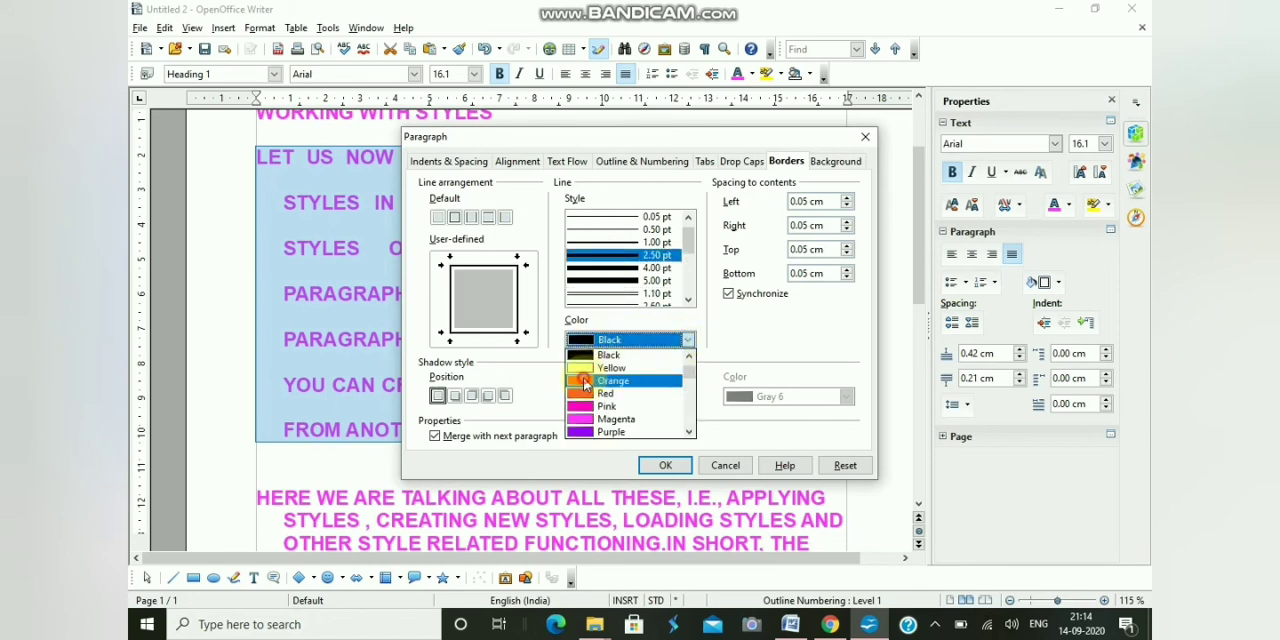
pyautogui.click(585, 383)
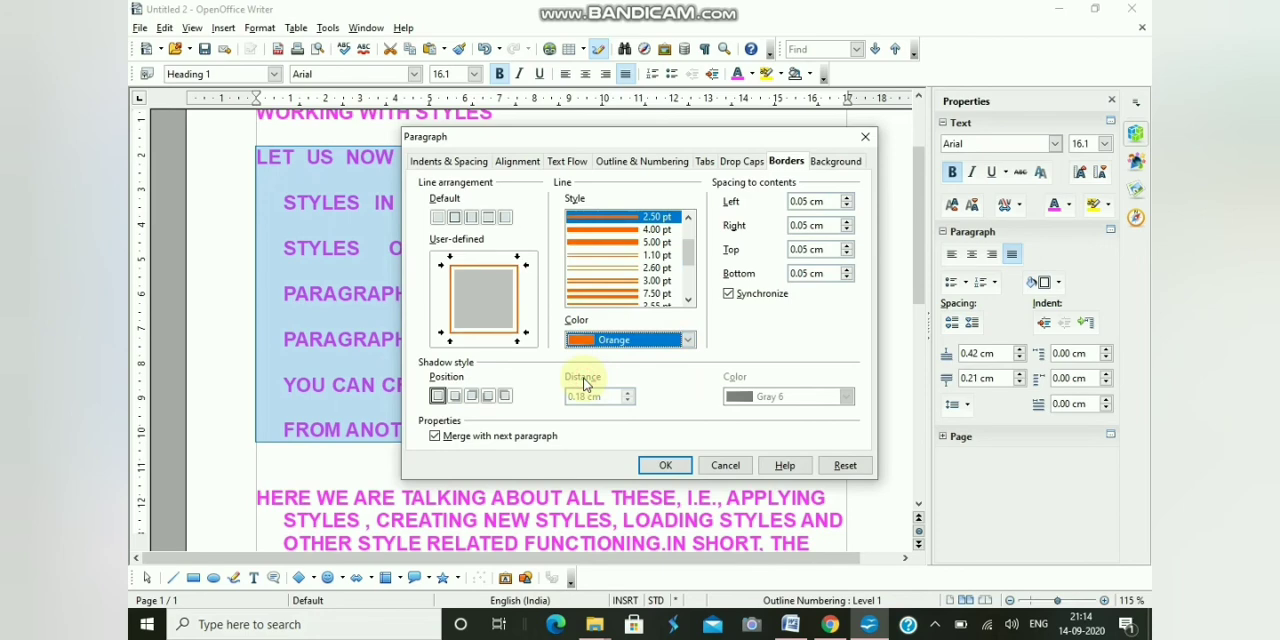
pyautogui.click(665, 467)
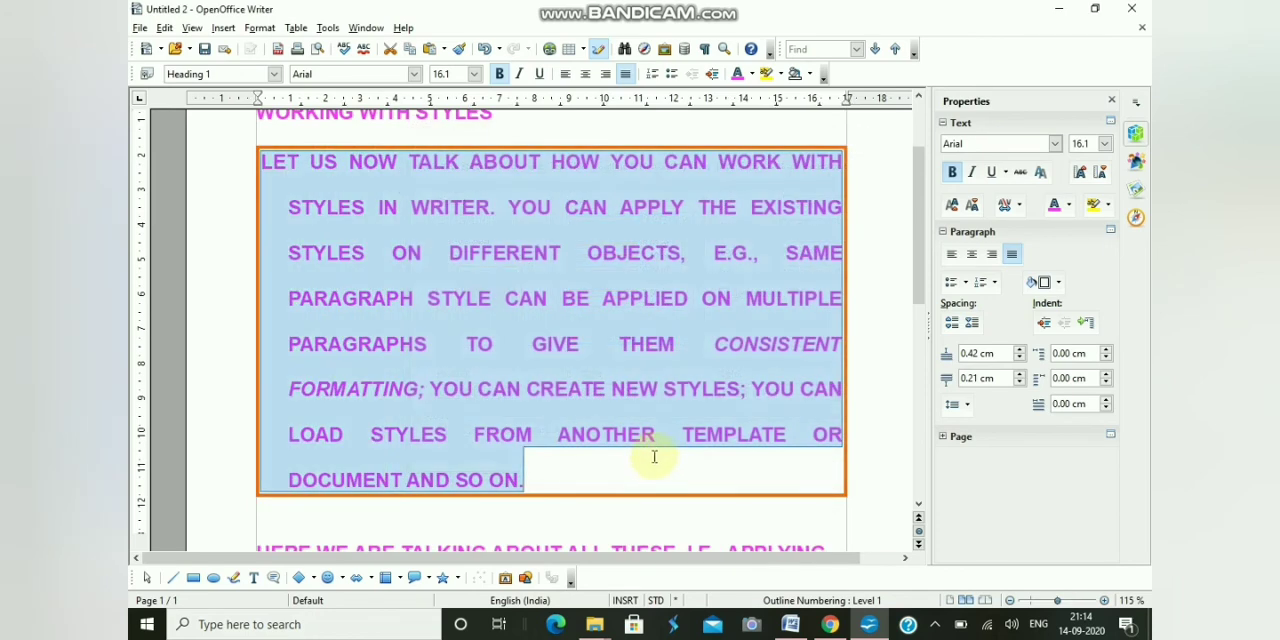
pyautogui.click(638, 472)
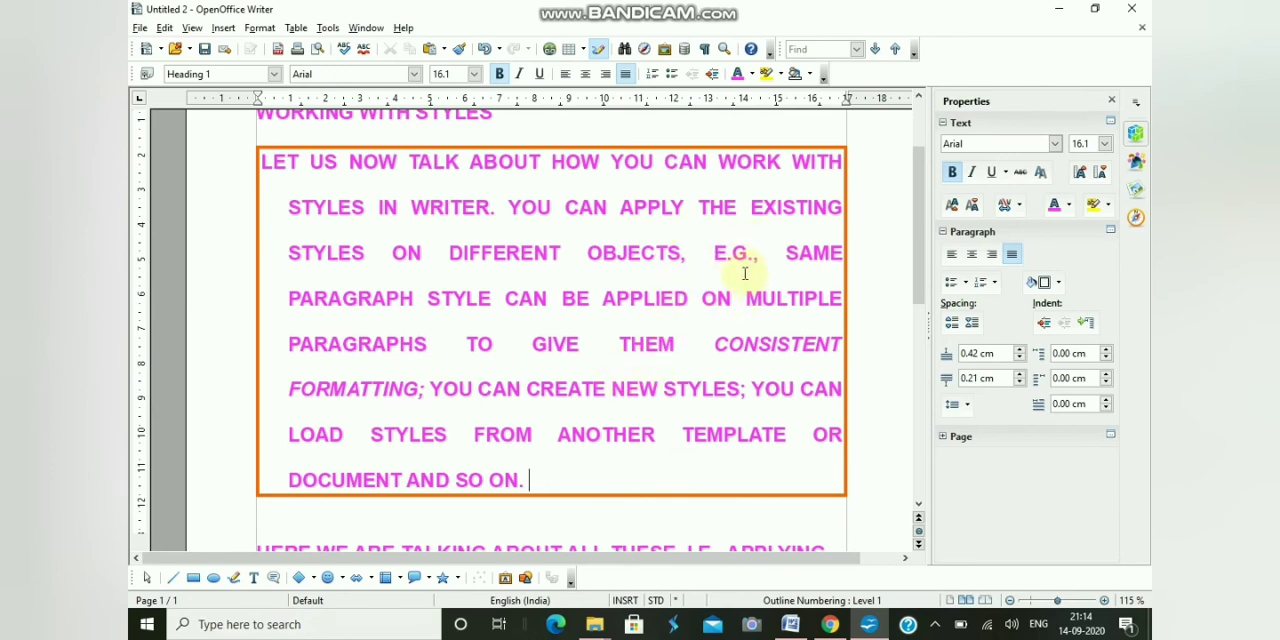
pyautogui.scroll(1, 726, 272)
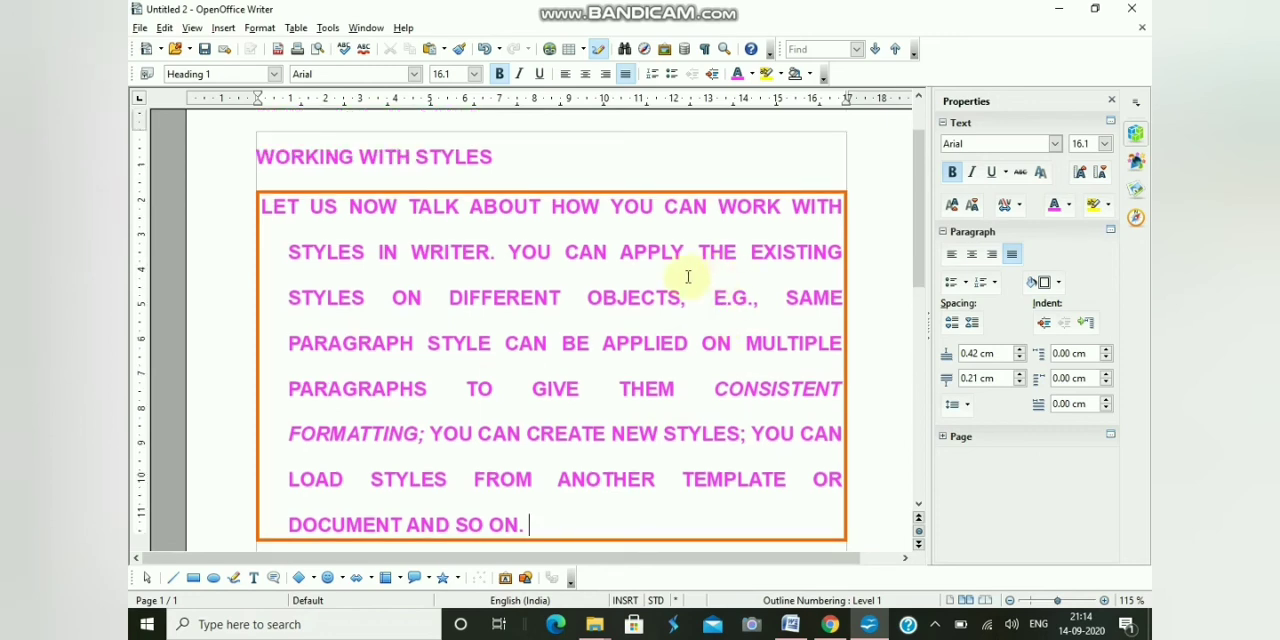